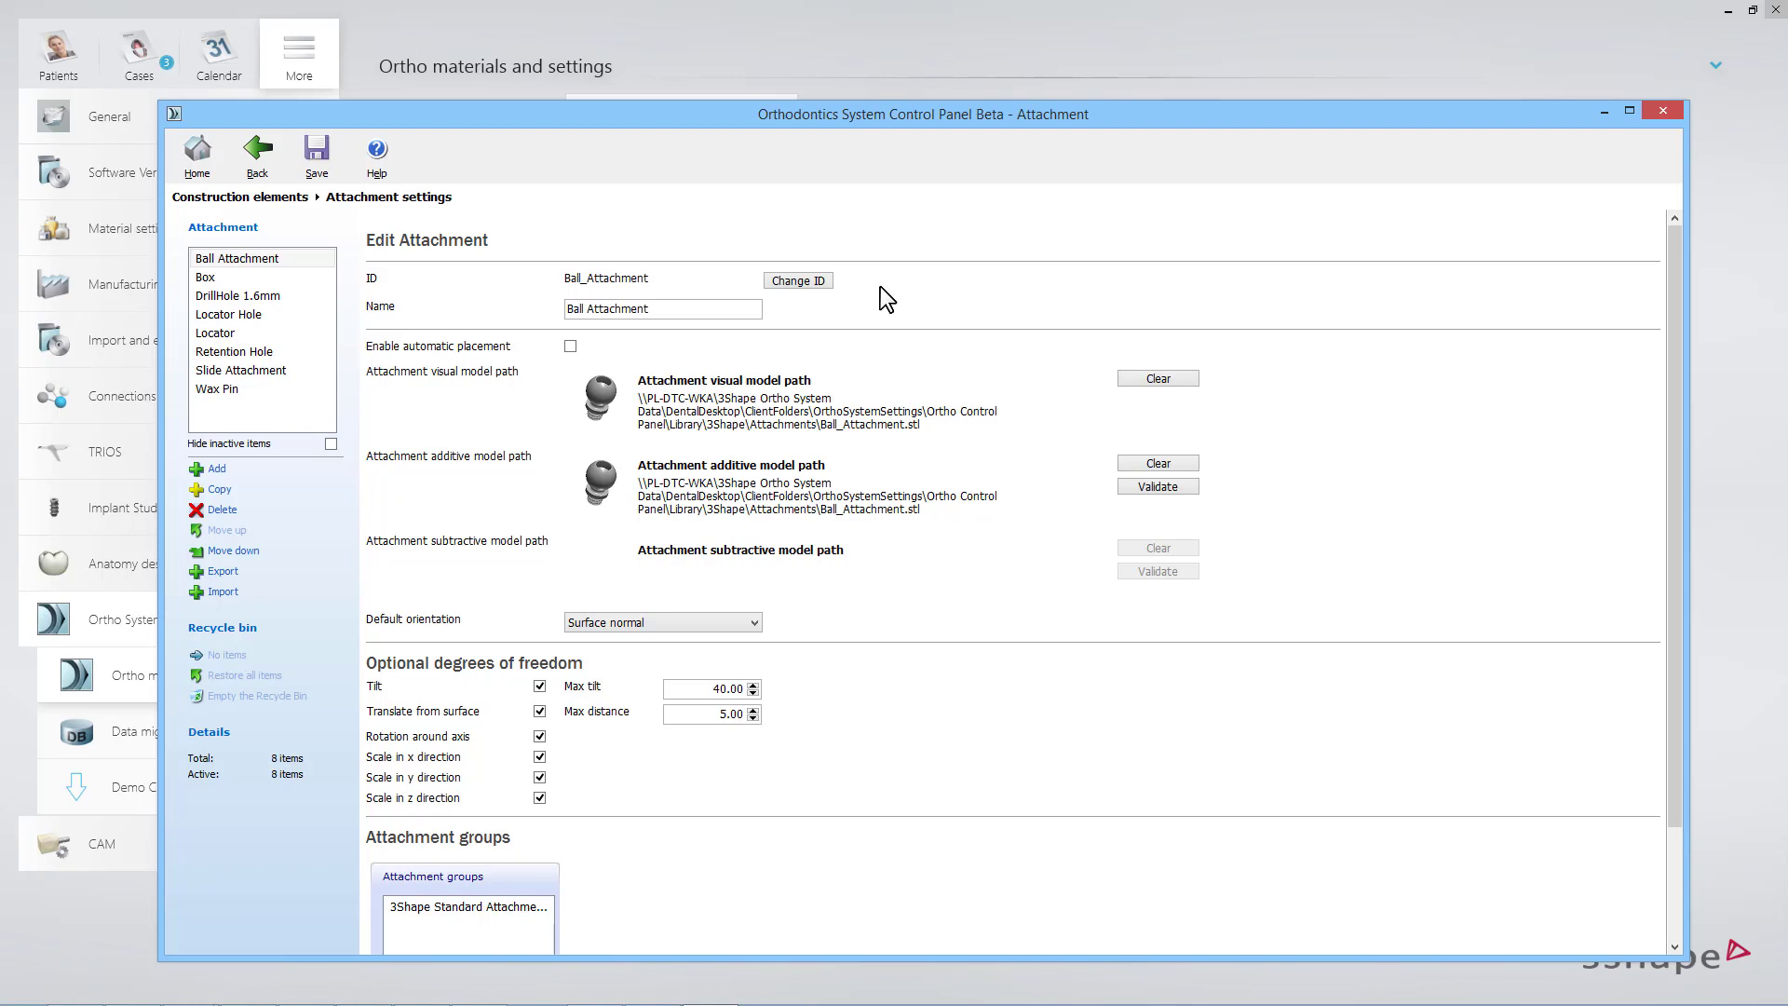
# Enable automatic placement for the Box attachment and add a movement condition of Forward/Backward greater than 1.5.
pyautogui.click(268, 276)
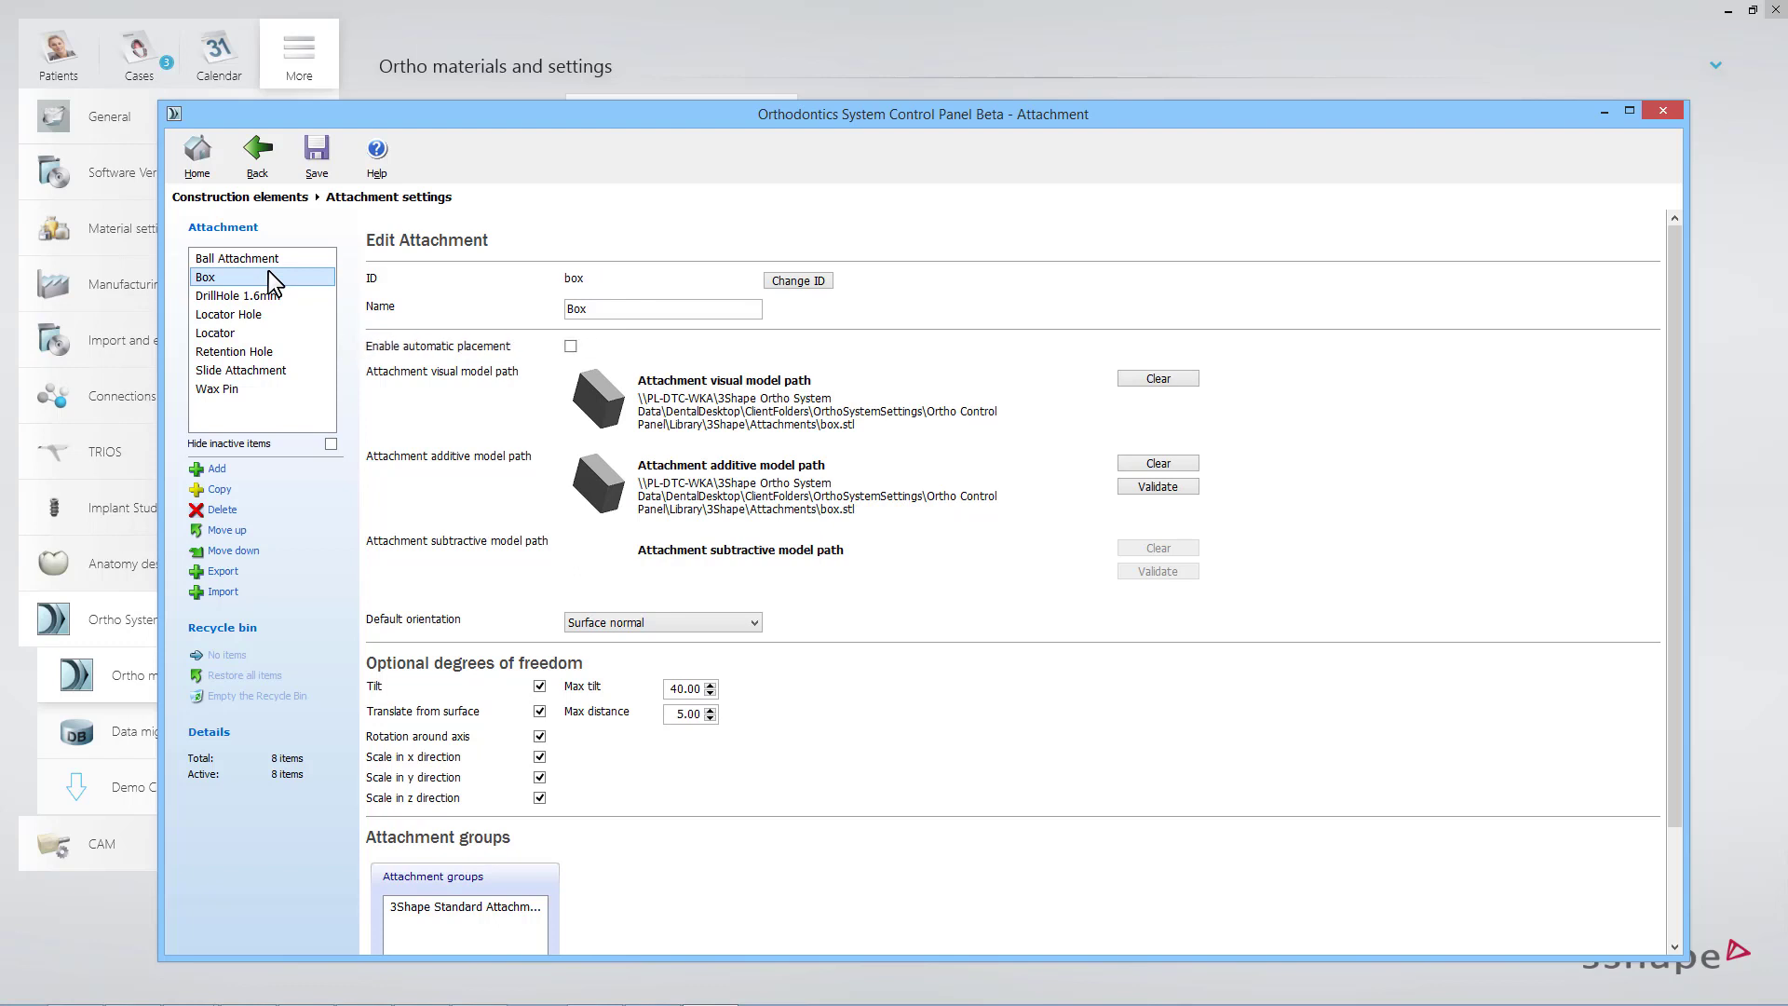
pyautogui.click(570, 347)
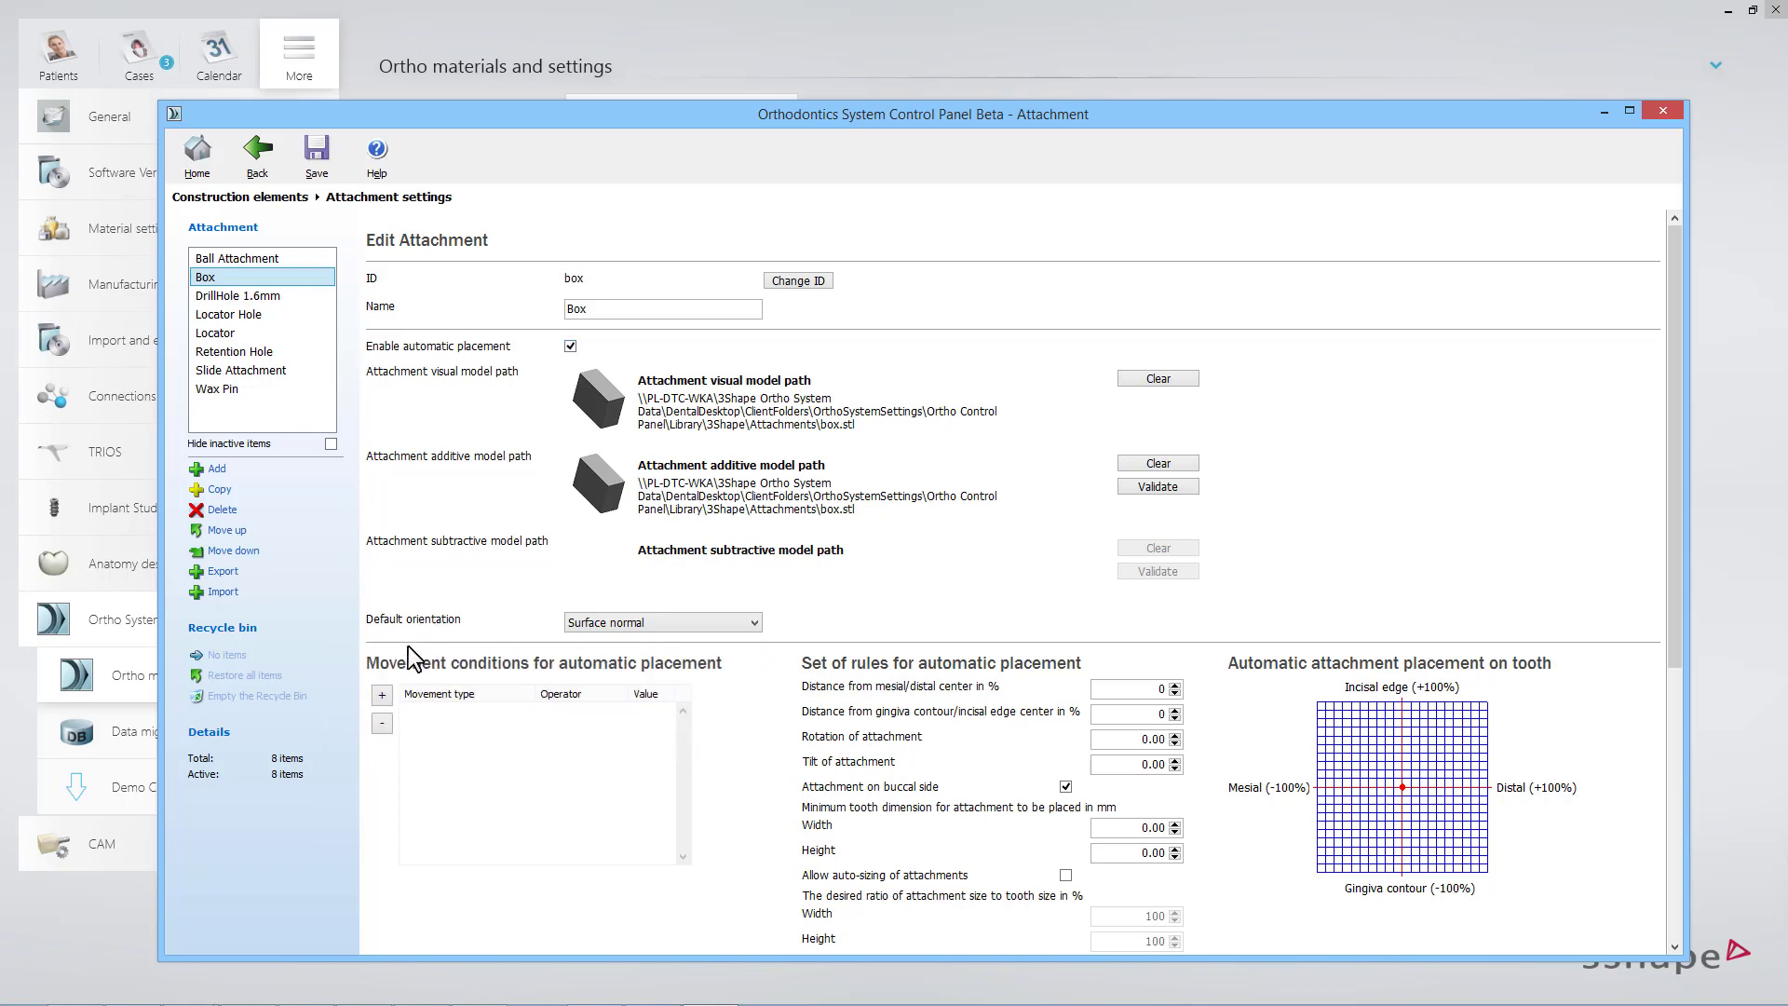
pyautogui.click(384, 697)
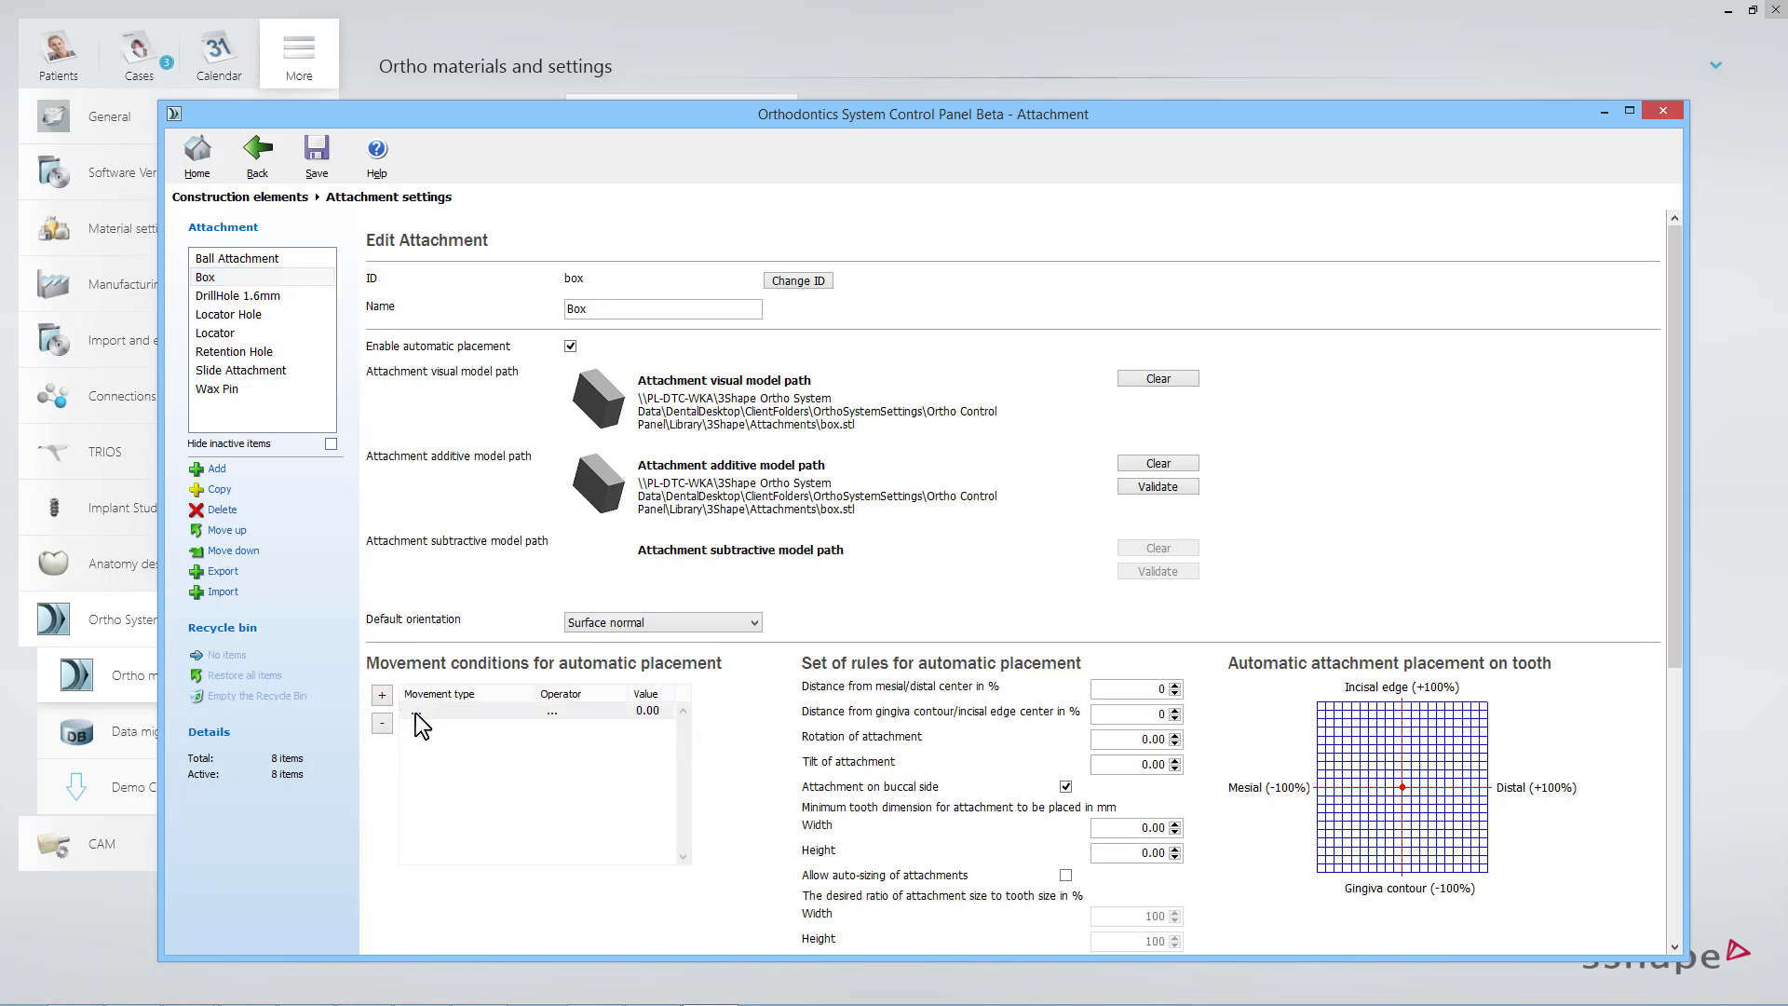
pyautogui.click(419, 713)
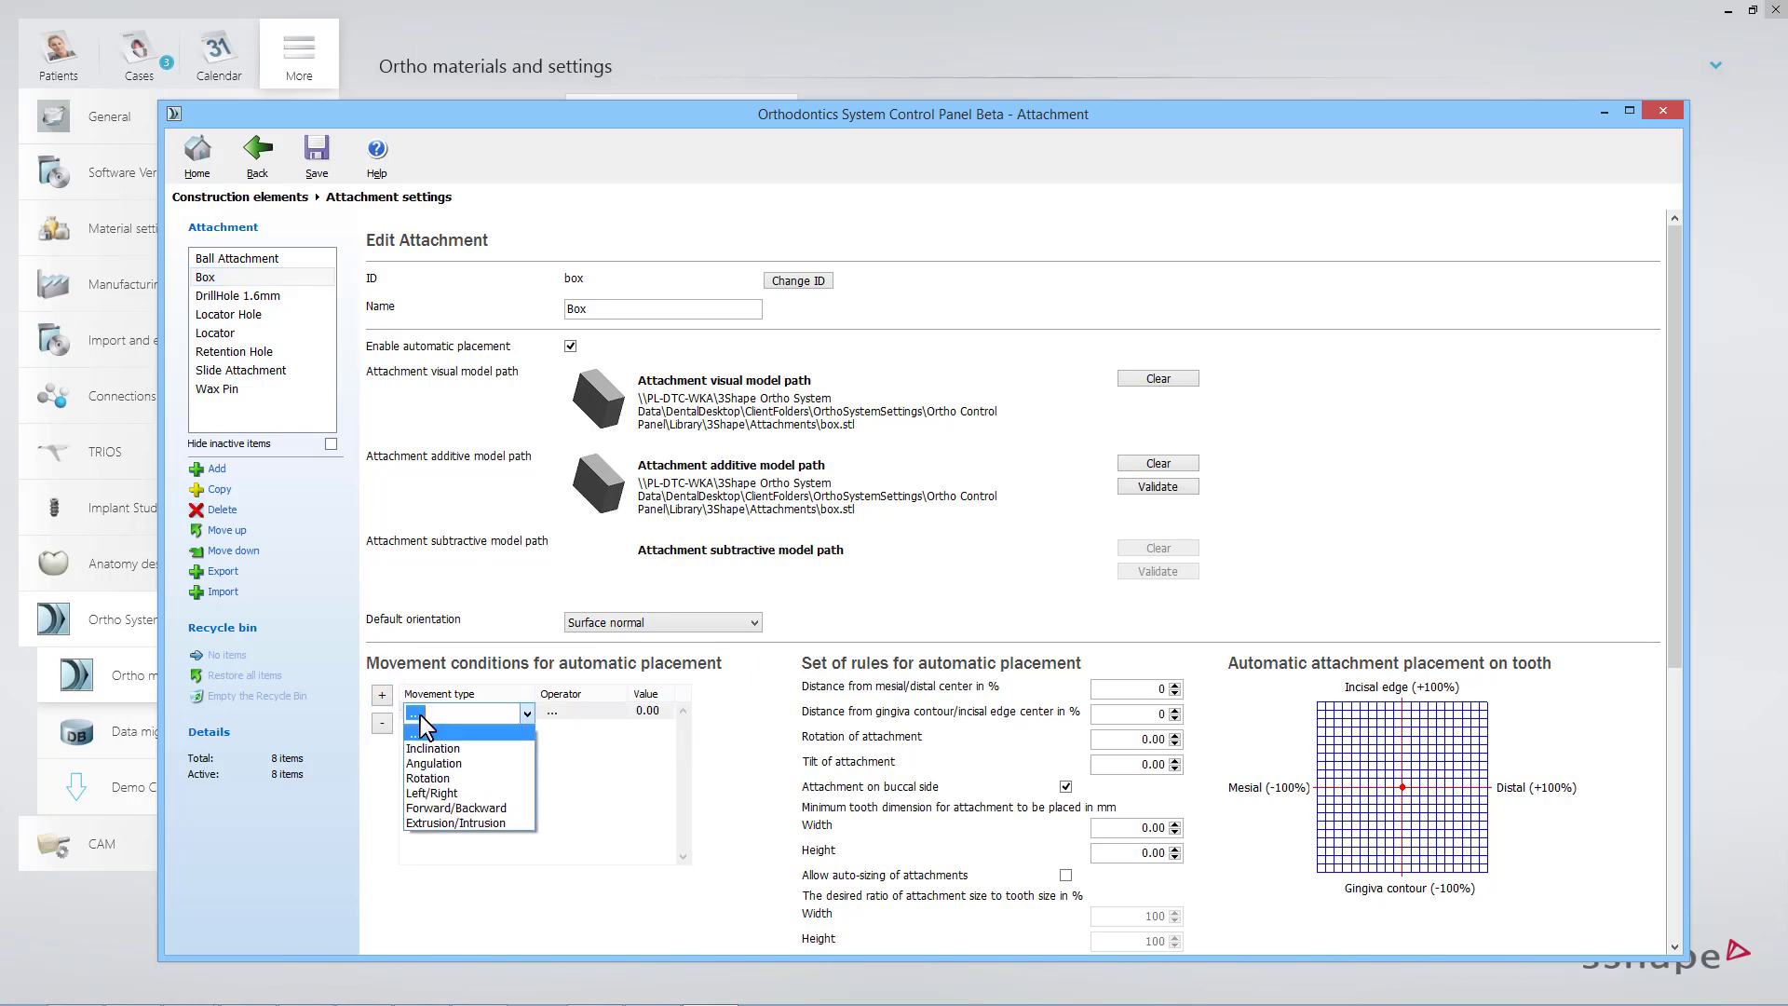
pyautogui.click(439, 808)
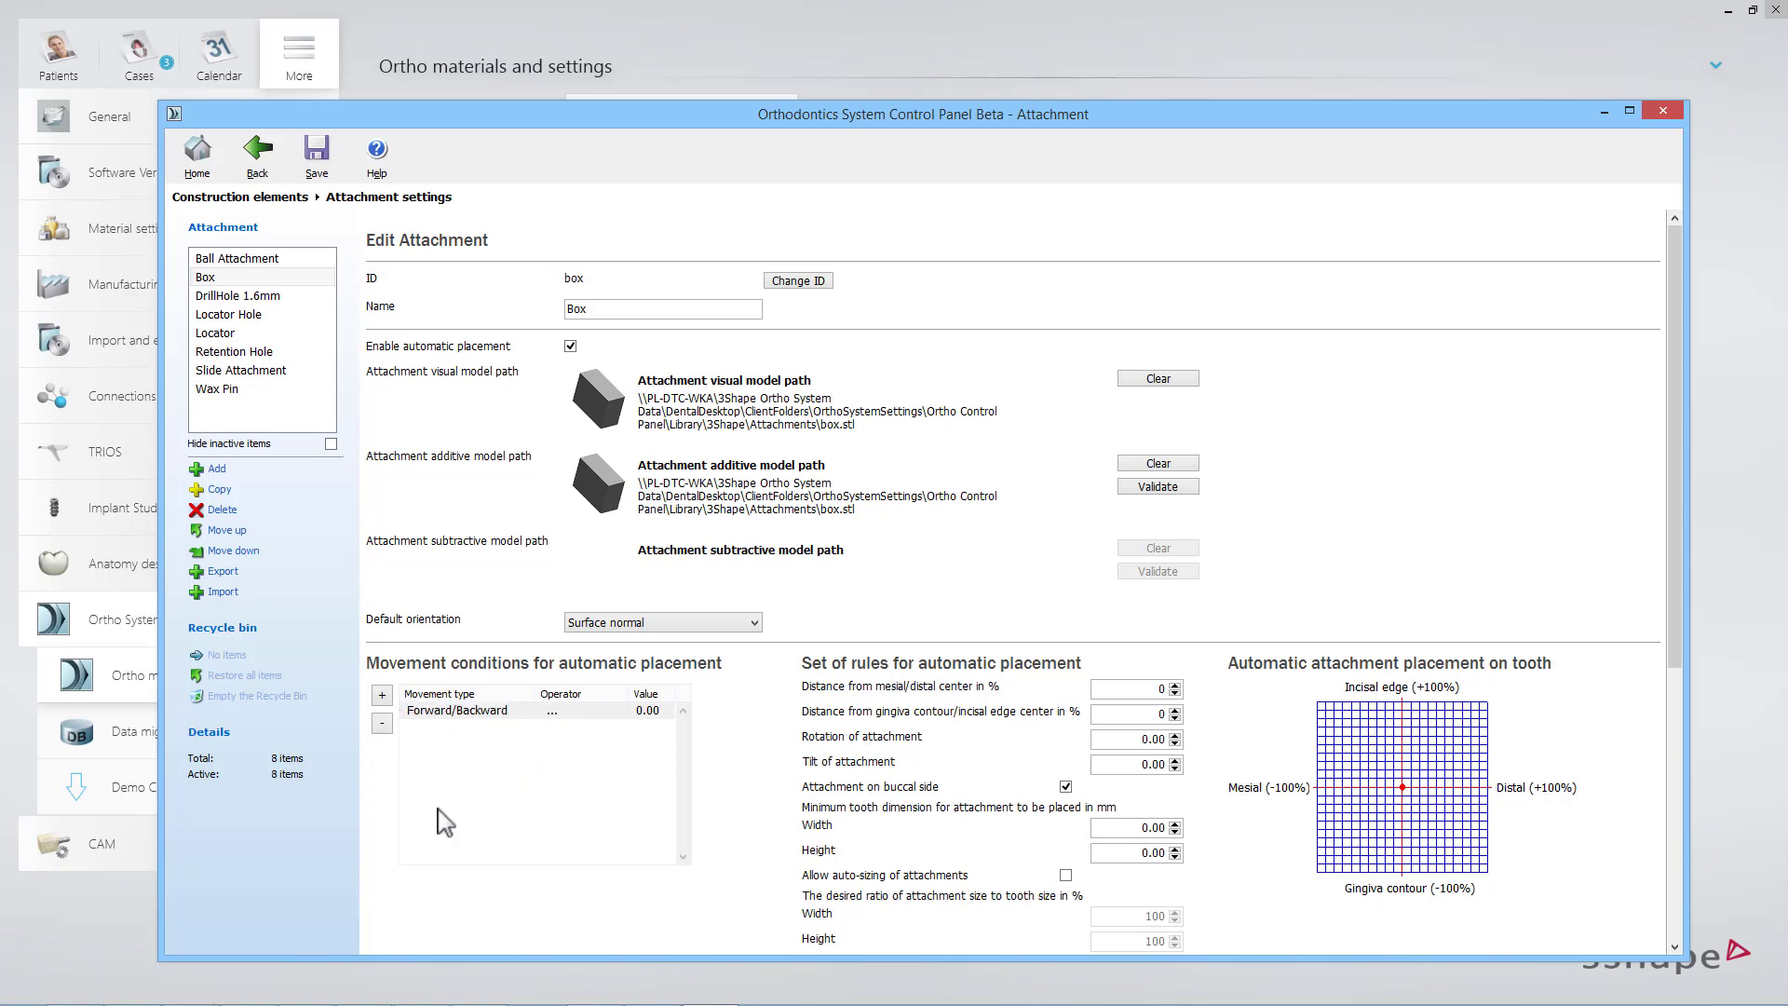
pyautogui.click(559, 712)
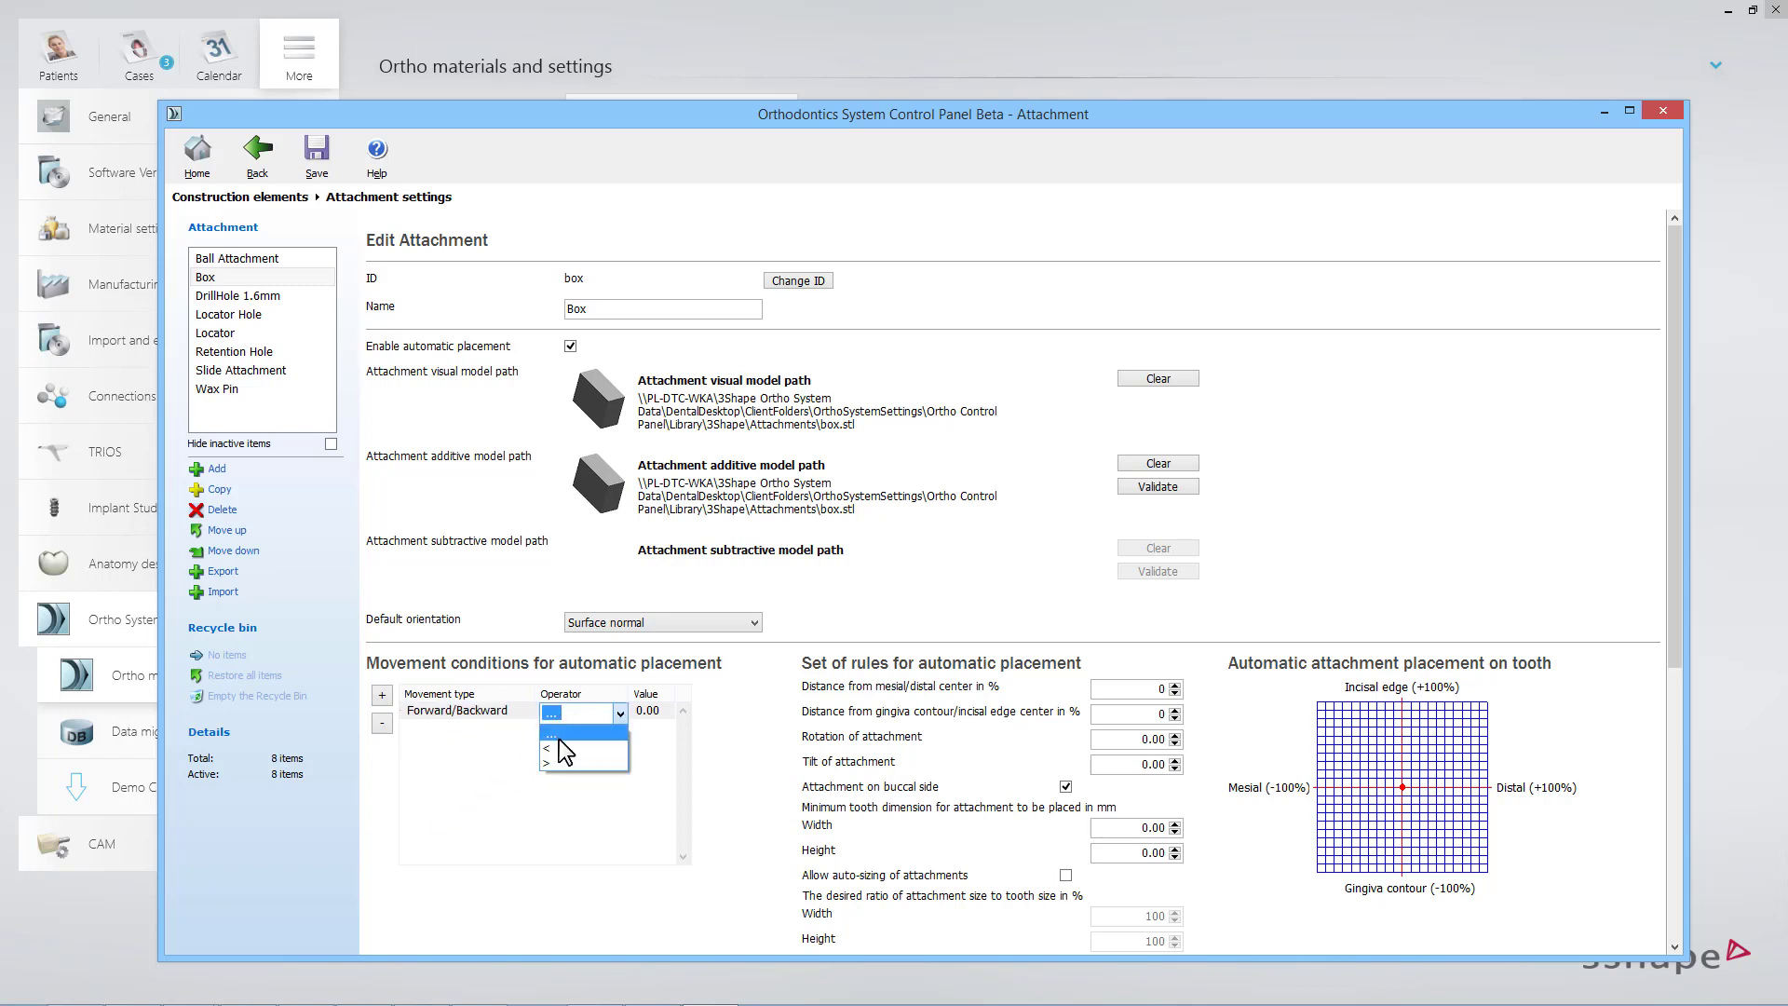
pyautogui.click(555, 757)
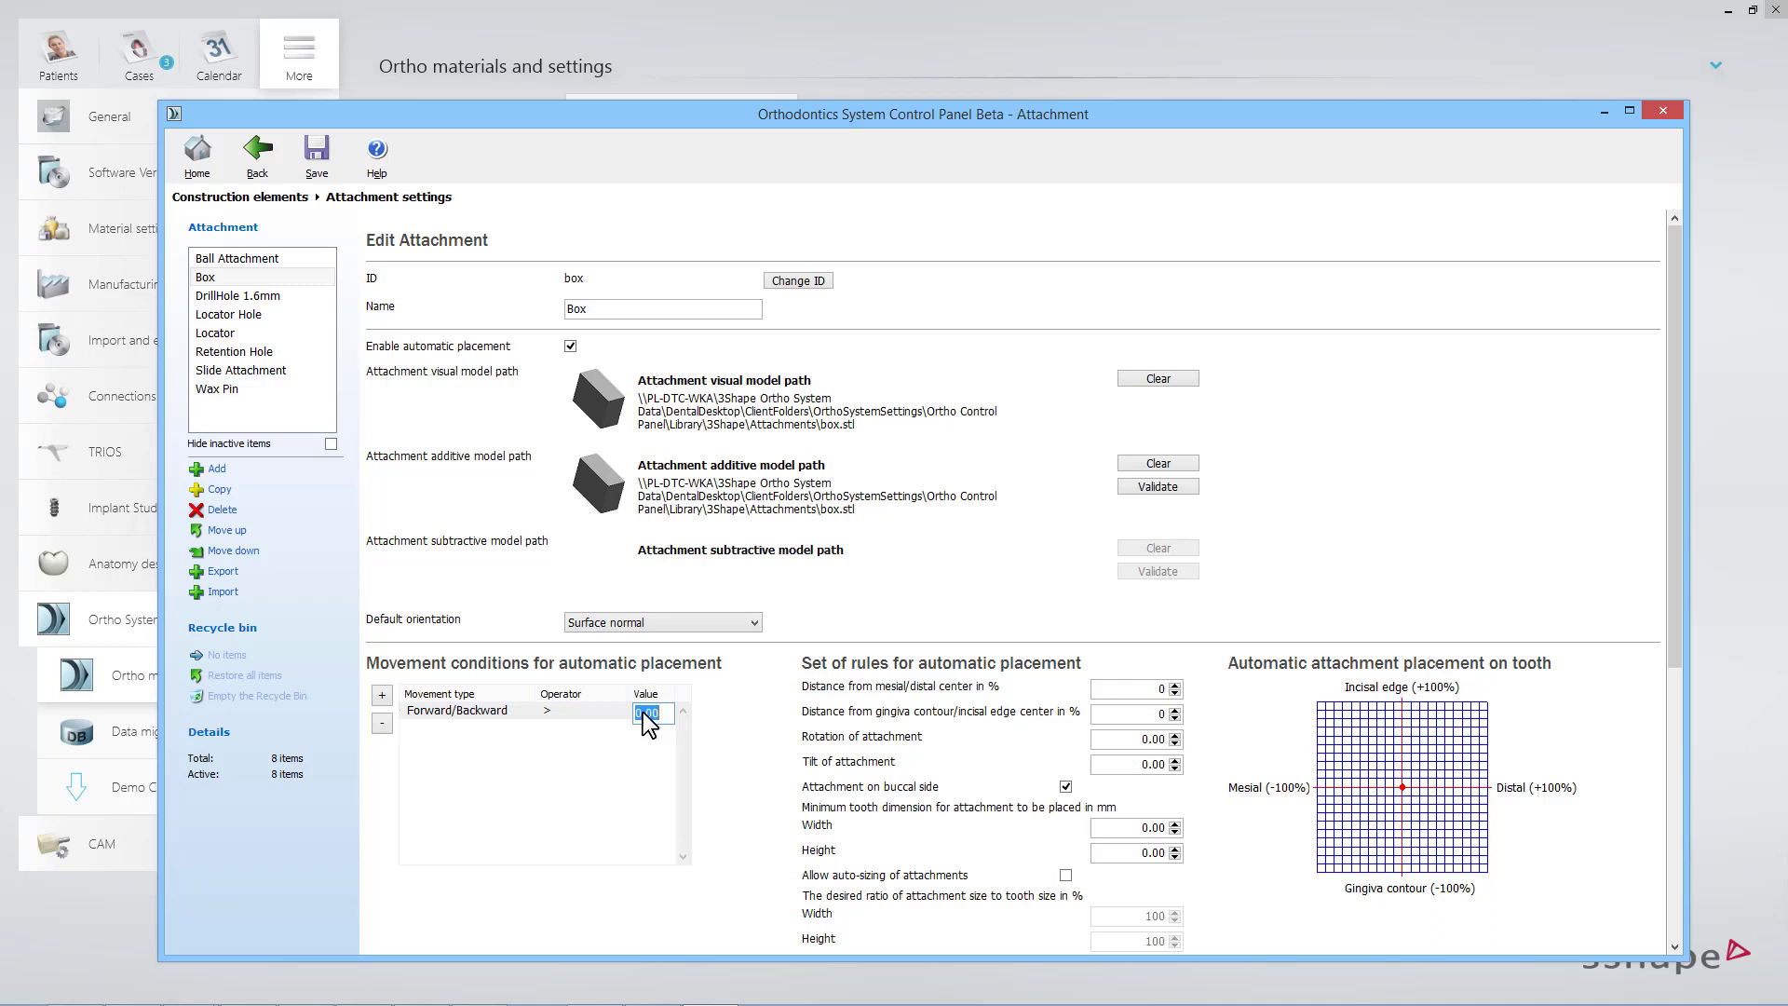
pyautogui.write('1.5')
# Set the minimum tooth dimensions for placing the attachment to 9.00 mm width and 12.00 mm height.
pyautogui.click(1174, 824)
pyautogui.click(1174, 824)
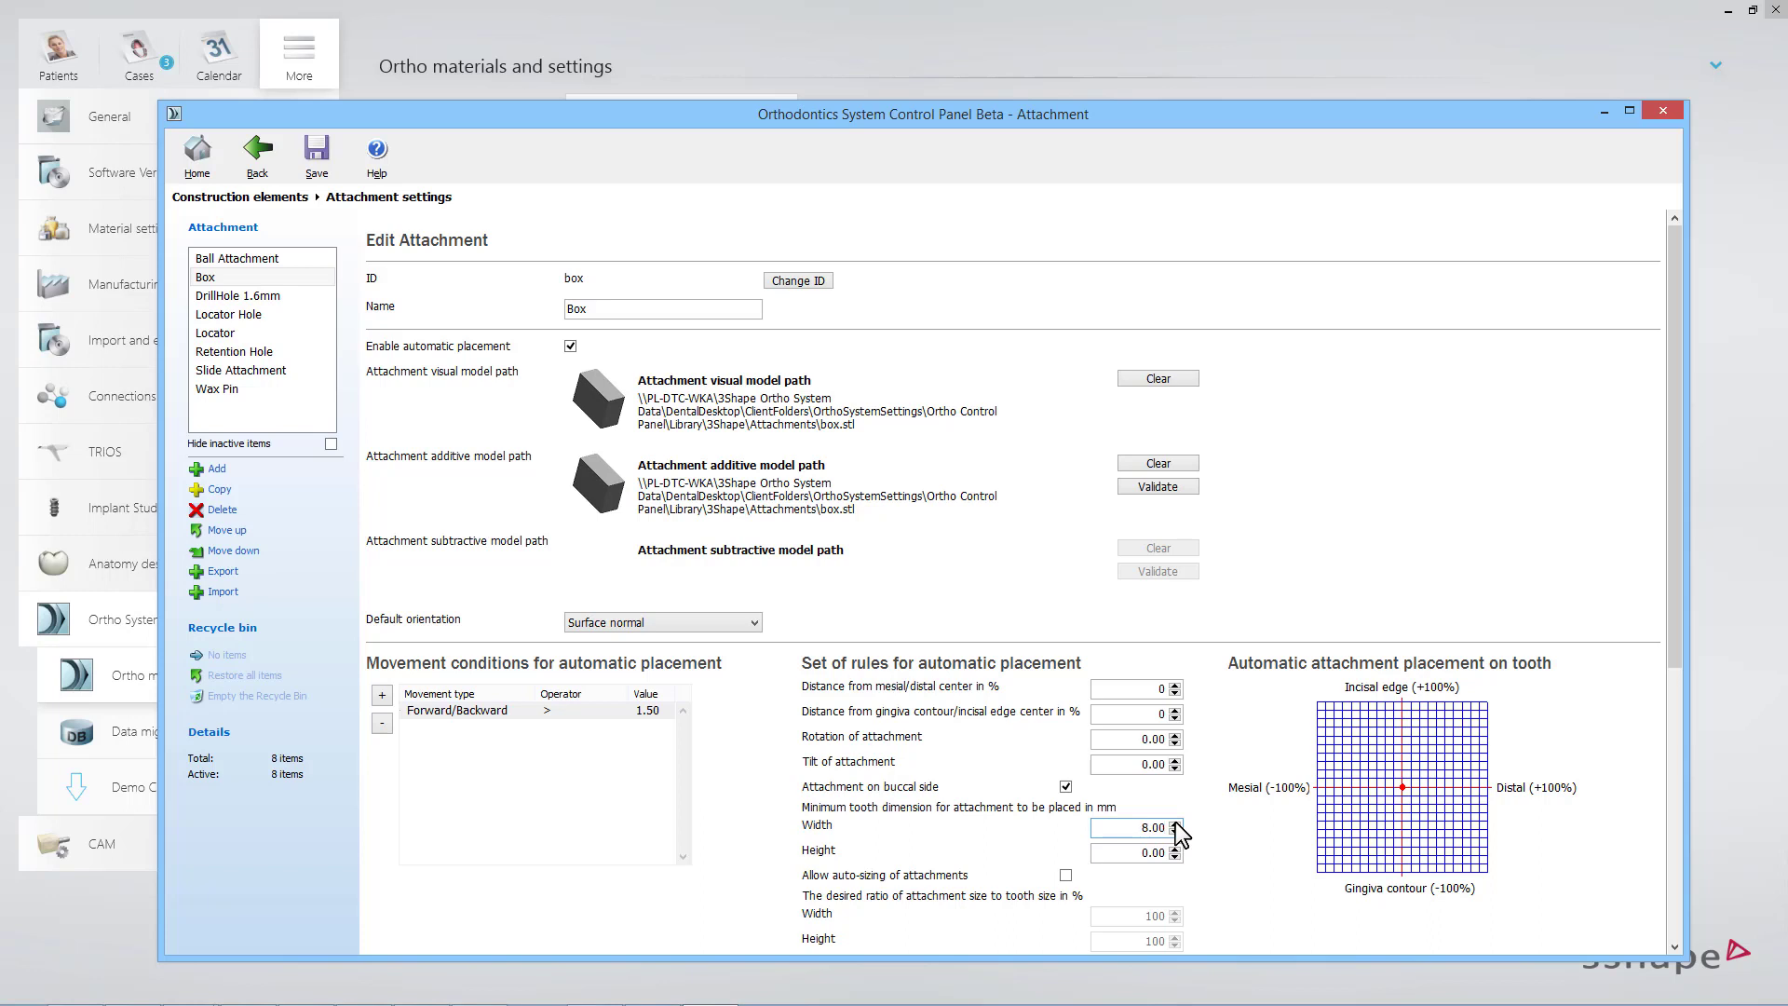
pyautogui.click(1174, 824)
pyautogui.click(1174, 849)
pyautogui.click(1174, 849)
pyautogui.click(1174, 849)
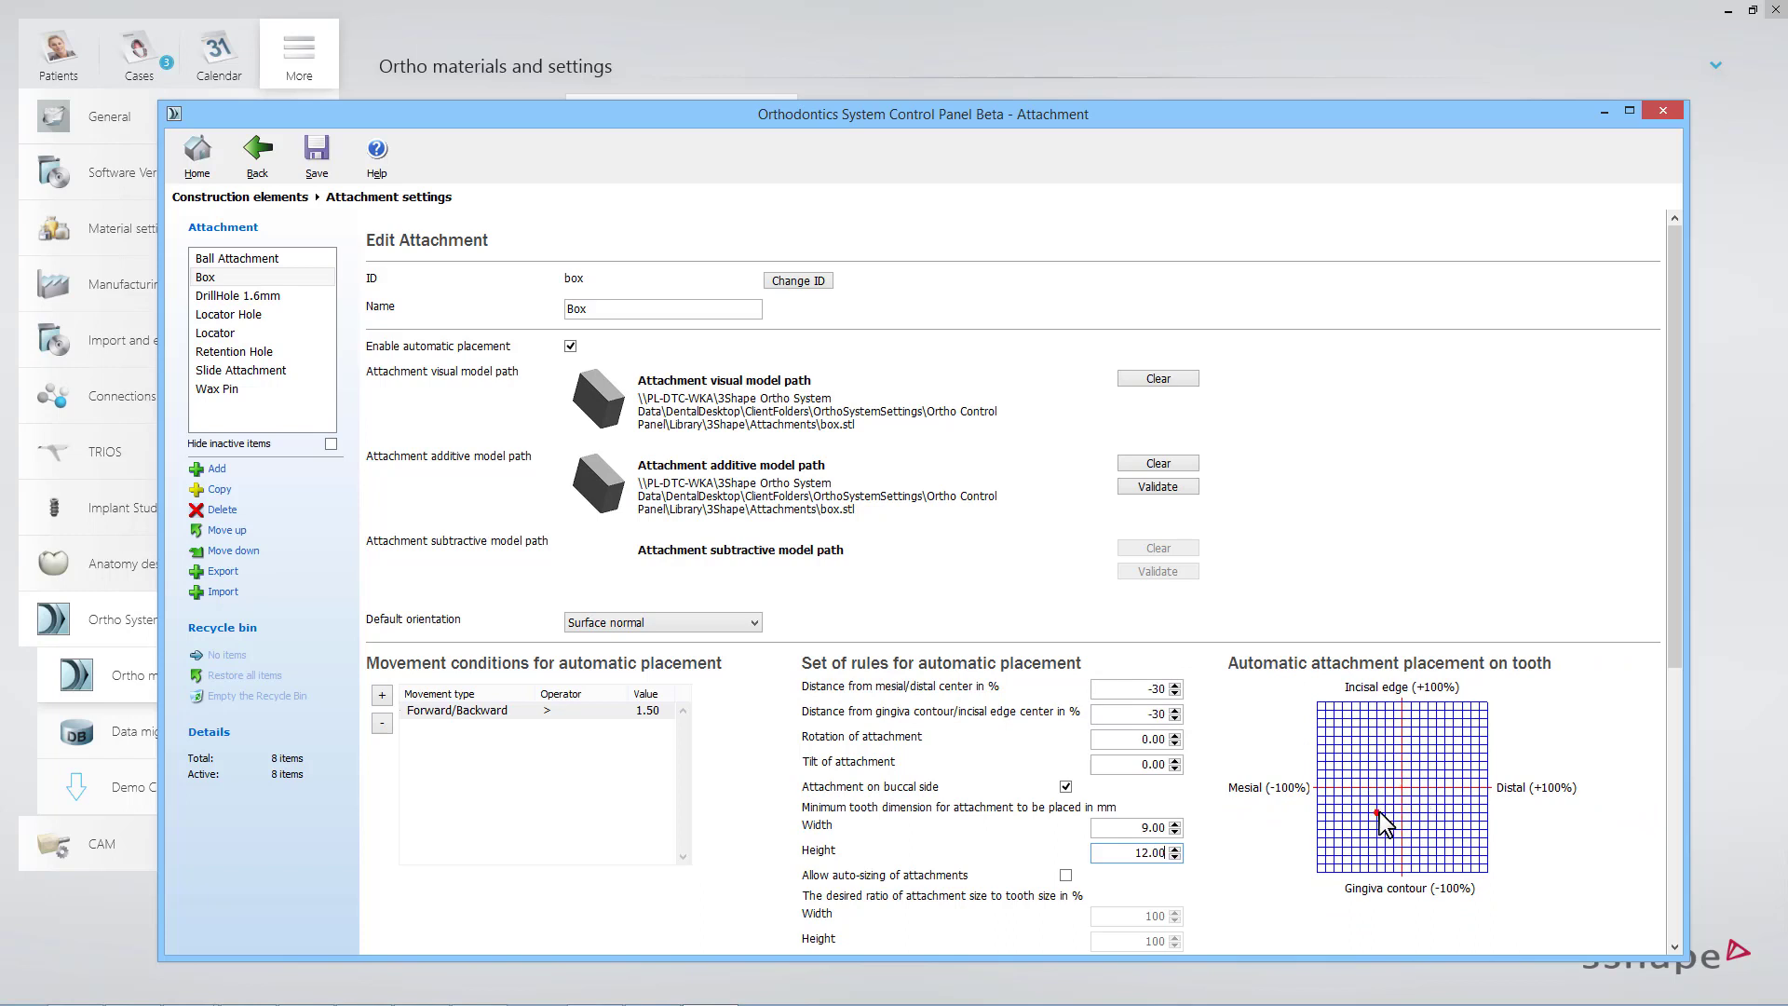
# Position the attachment at 20% from the mesial/distal center and -10% from the gingiva/incisal center, with rotation 20 and tilt 10.
pyautogui.click(1437, 812)
pyautogui.doubleClick(1175, 709)
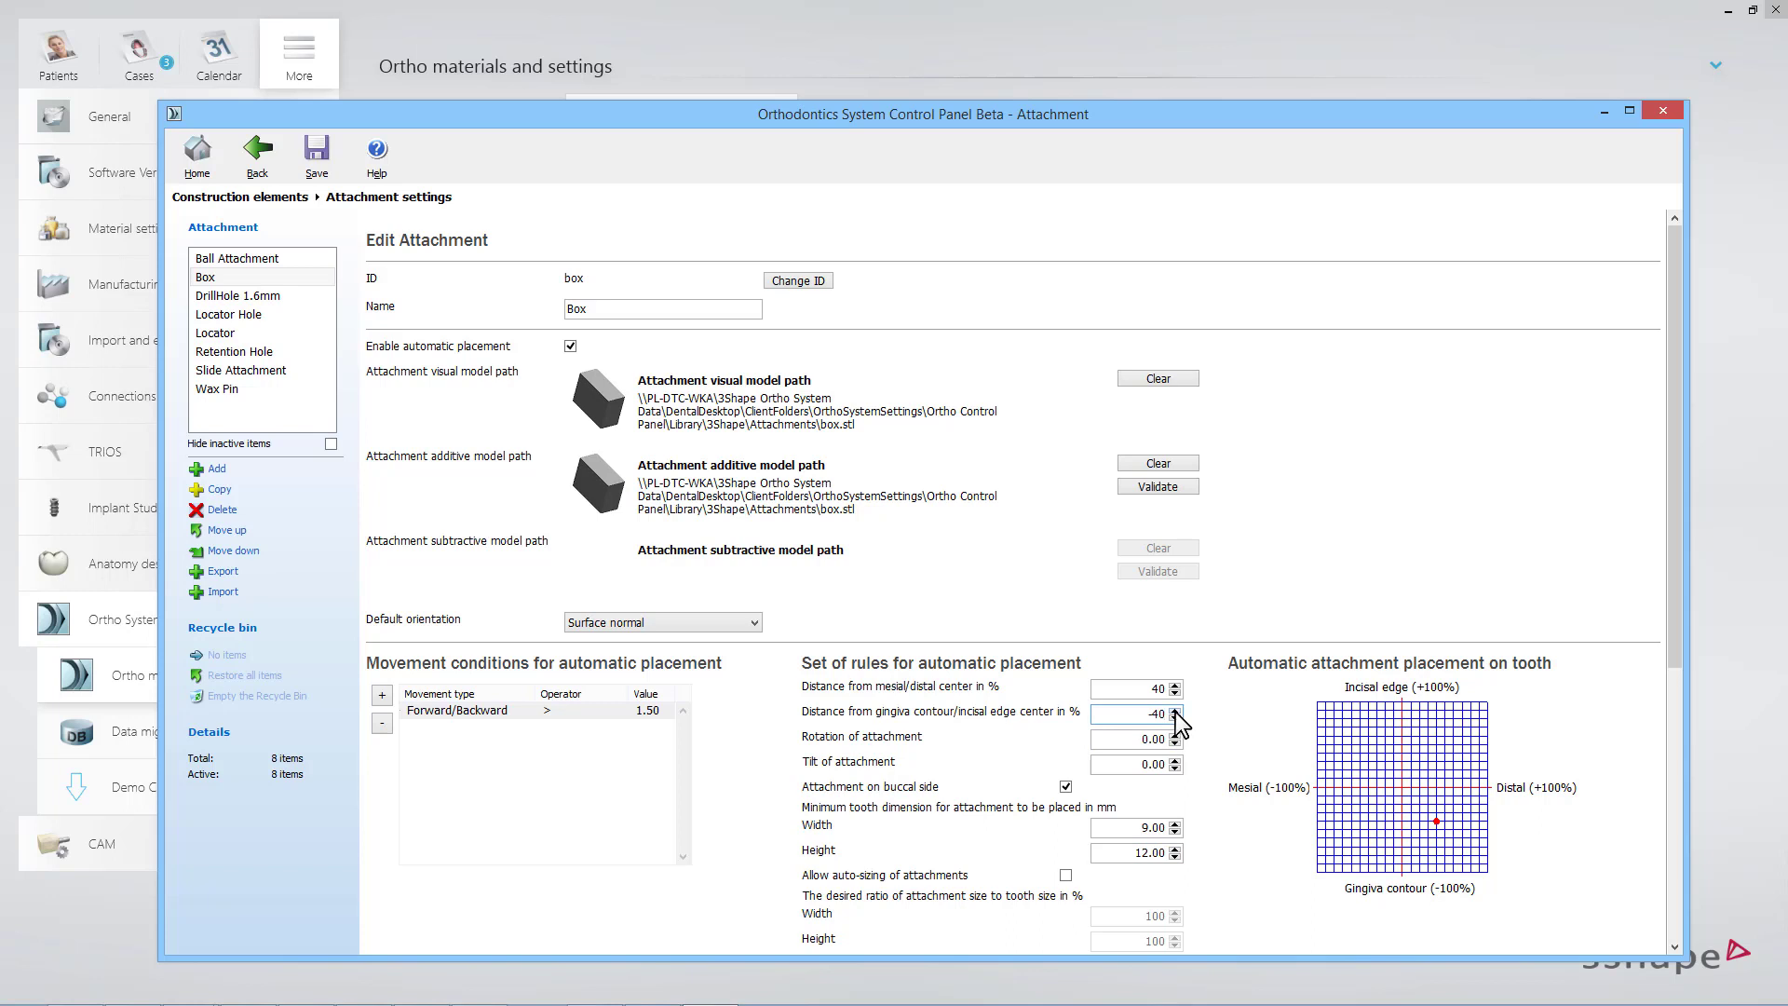
pyautogui.doubleClick(1174, 692)
pyautogui.click(1176, 737)
pyautogui.click(1175, 760)
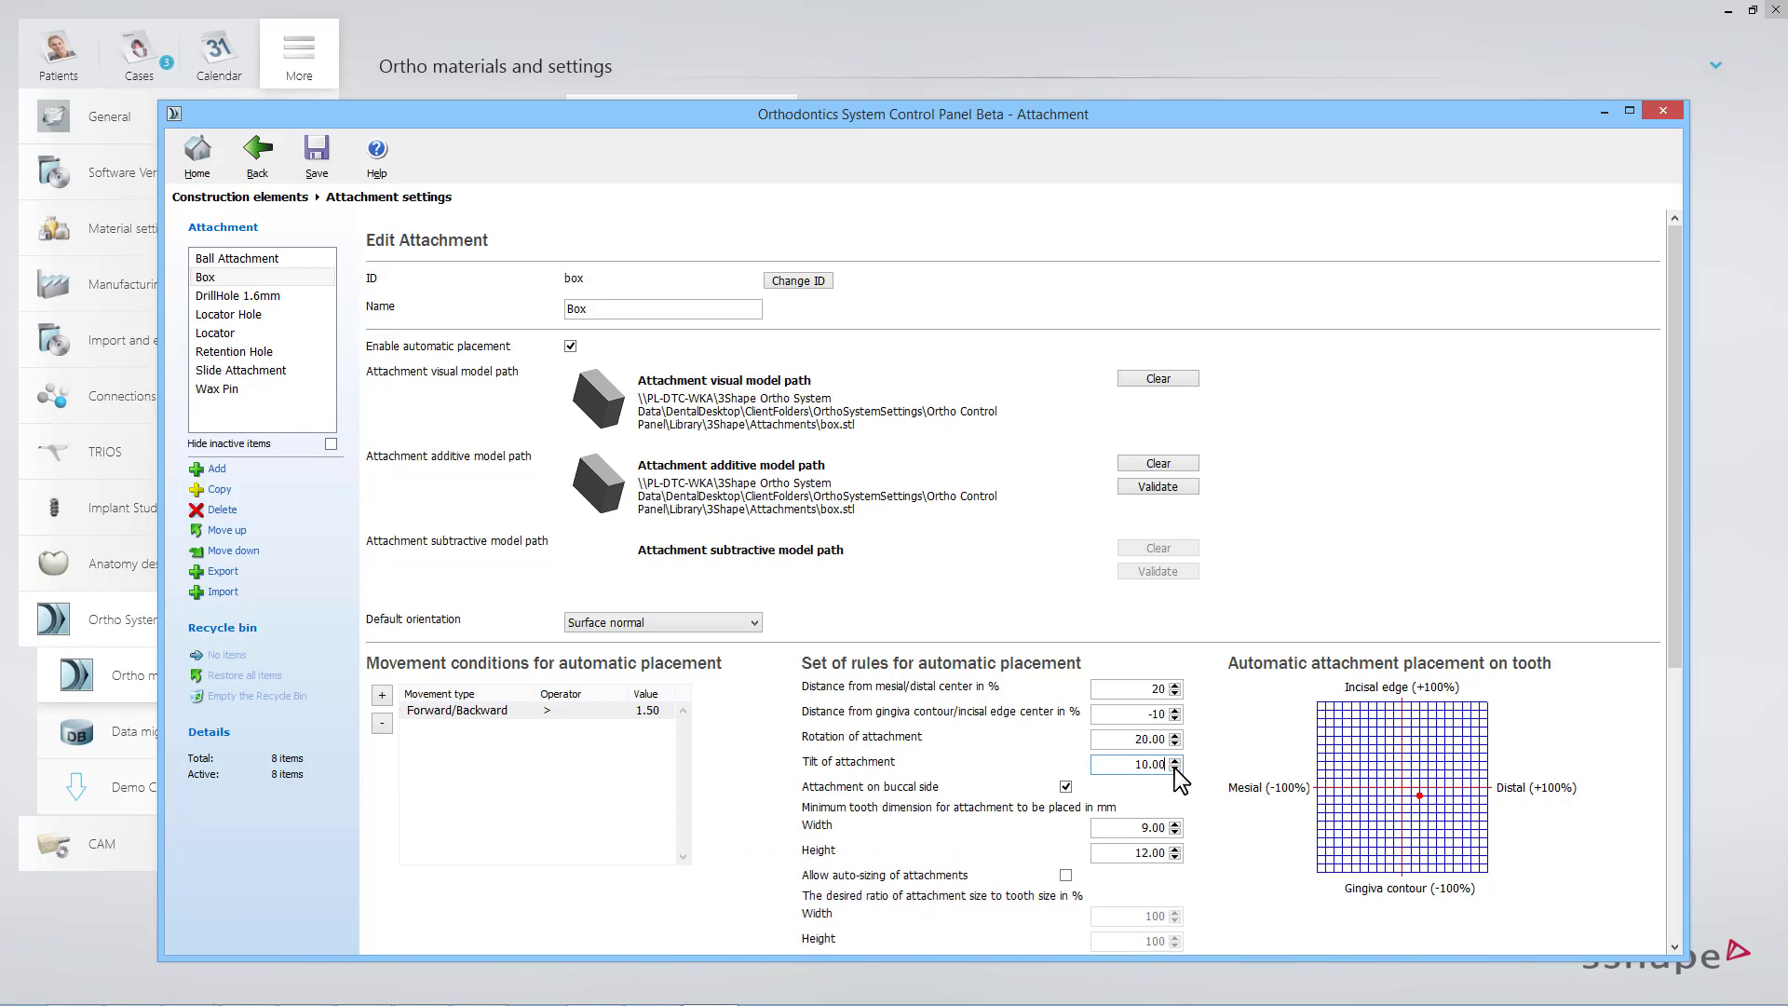
# Allow auto-sizing of the Box attachment and adjust its desired width ratio to the tooth size.
pyautogui.click(1066, 876)
pyautogui.click(1174, 920)
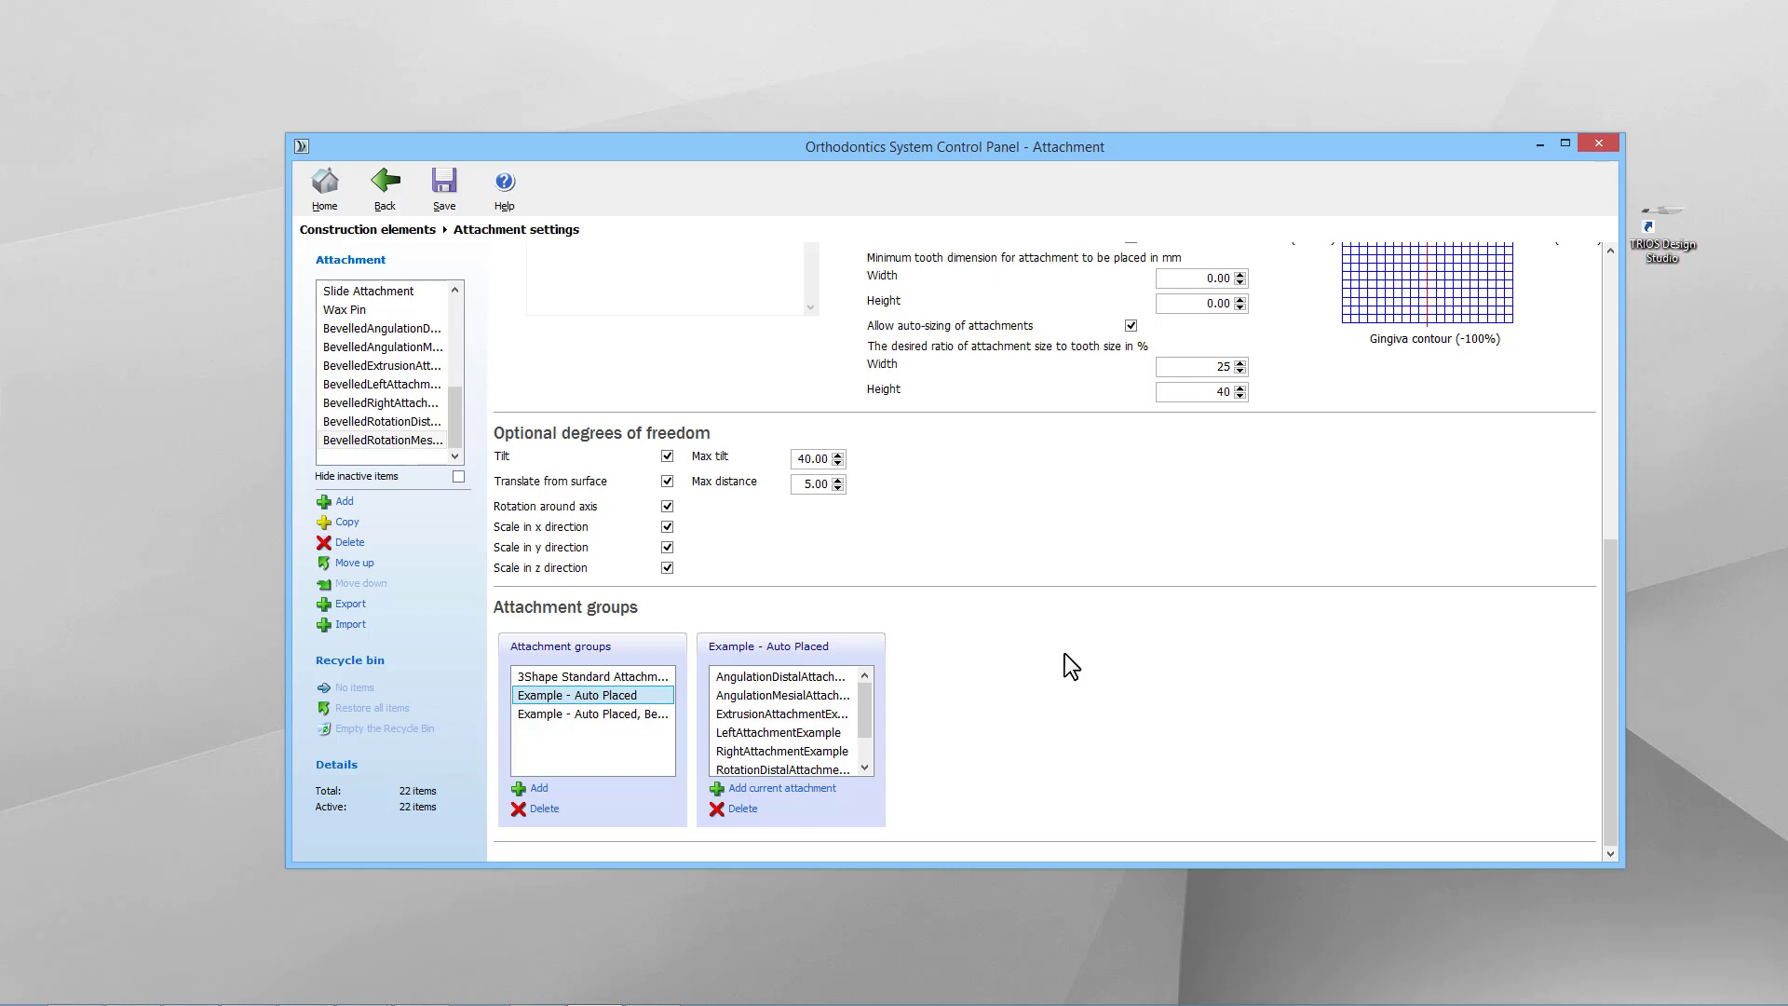
# Look through the attachments contained in the group "Example - Auto Placed, Bevelled".
pyautogui.click(619, 714)
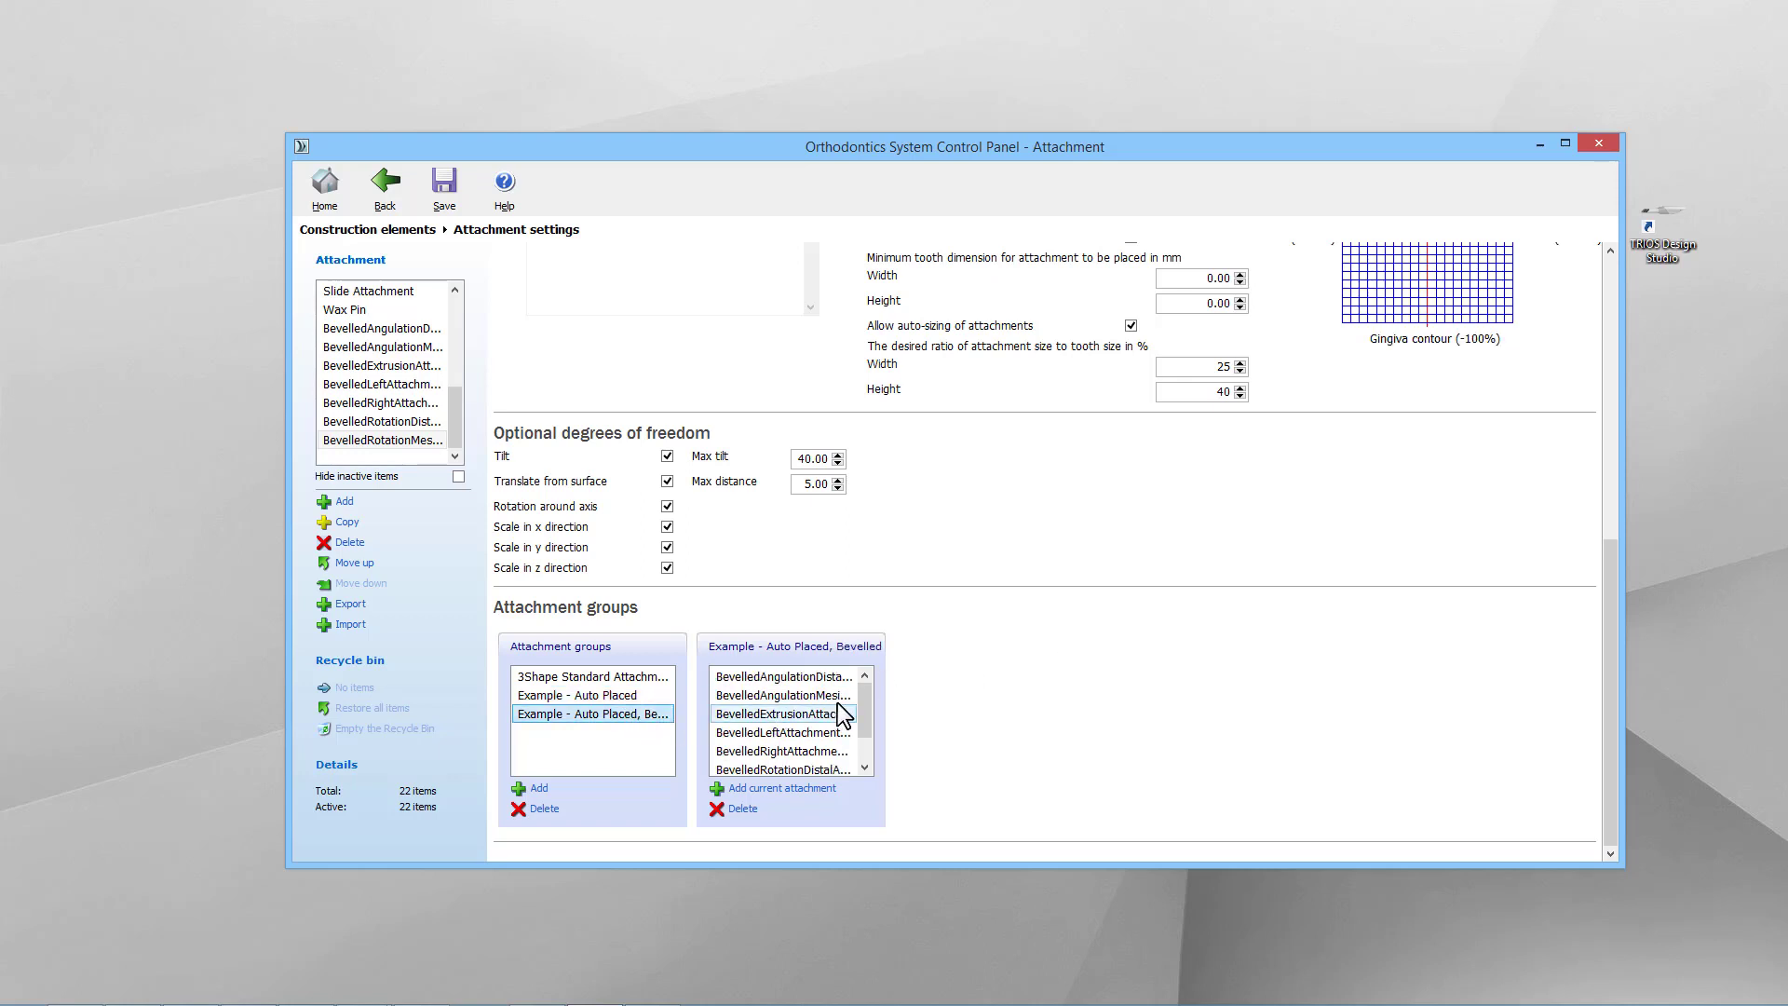
pyautogui.moveTo(866, 694)
pyautogui.mouseDown()
pyautogui.moveTo(868, 737)
pyautogui.moveTo(874, 676)
pyautogui.mouseUp()
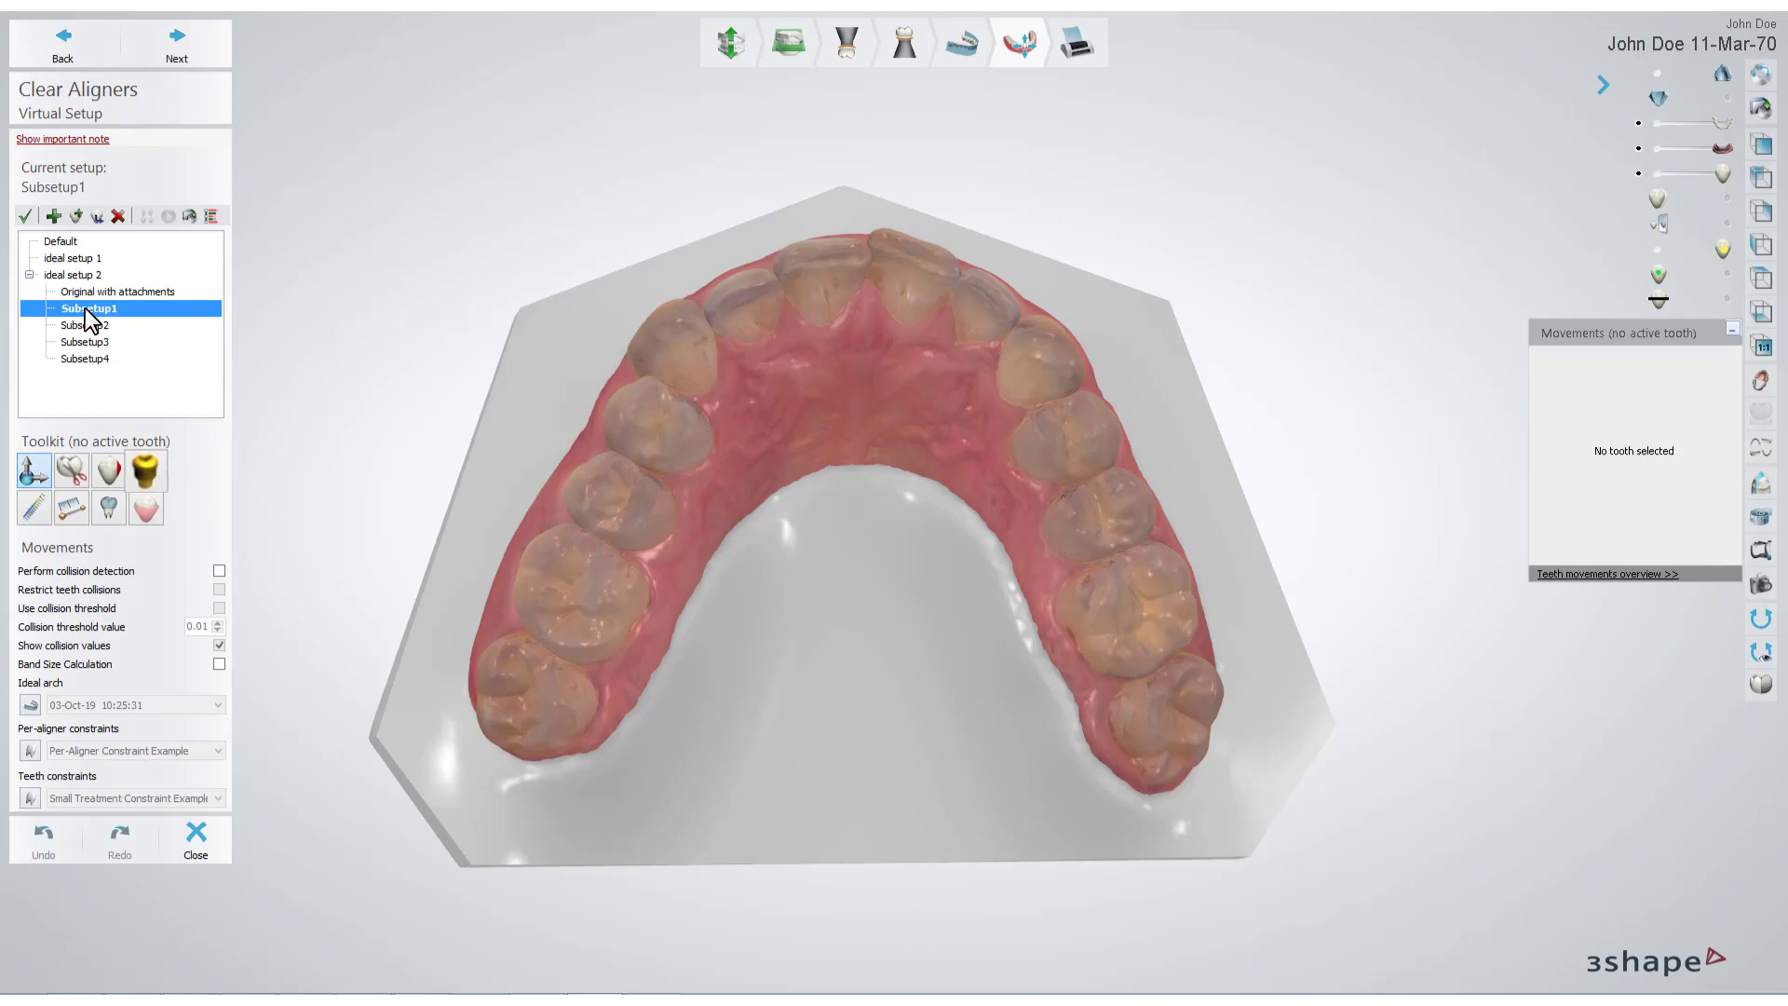
# Open the attachment tools for Subsetup1 and select all teeth from one second premolar to the other.
pyautogui.click(145, 473)
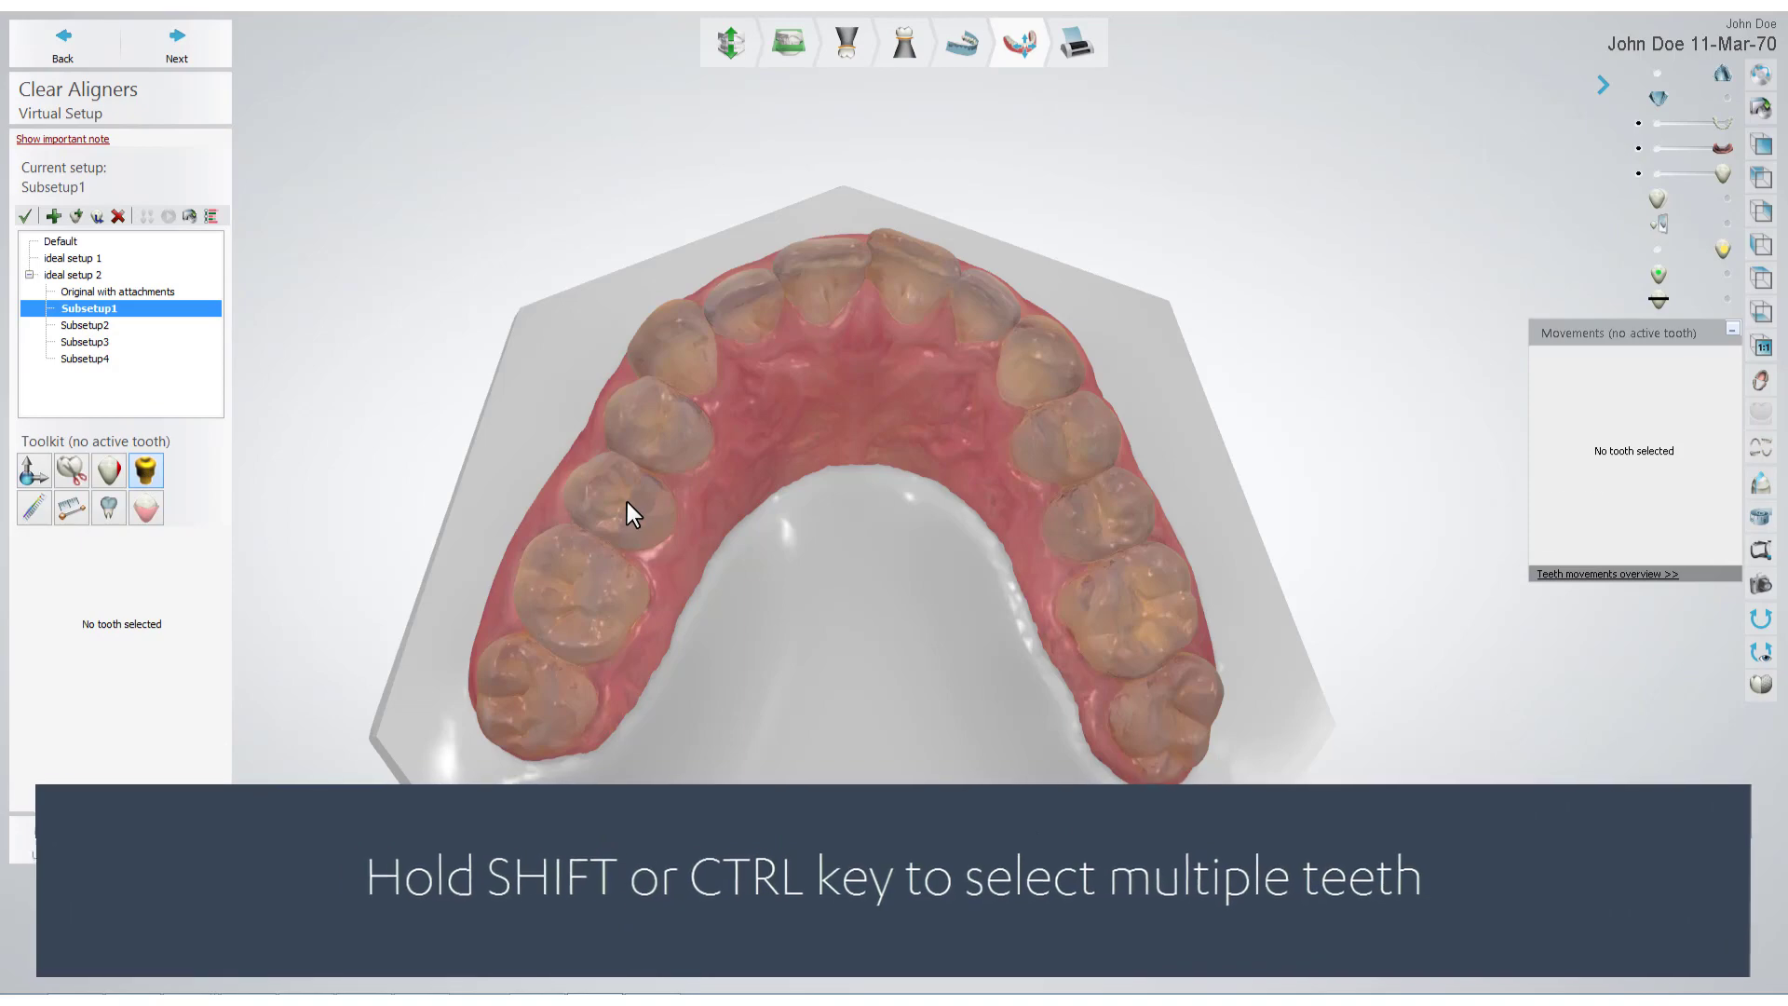
pyautogui.click(628, 500)
pyautogui.keyDown('shift'); pyautogui.click(1114, 501); pyautogui.keyUp('shift')
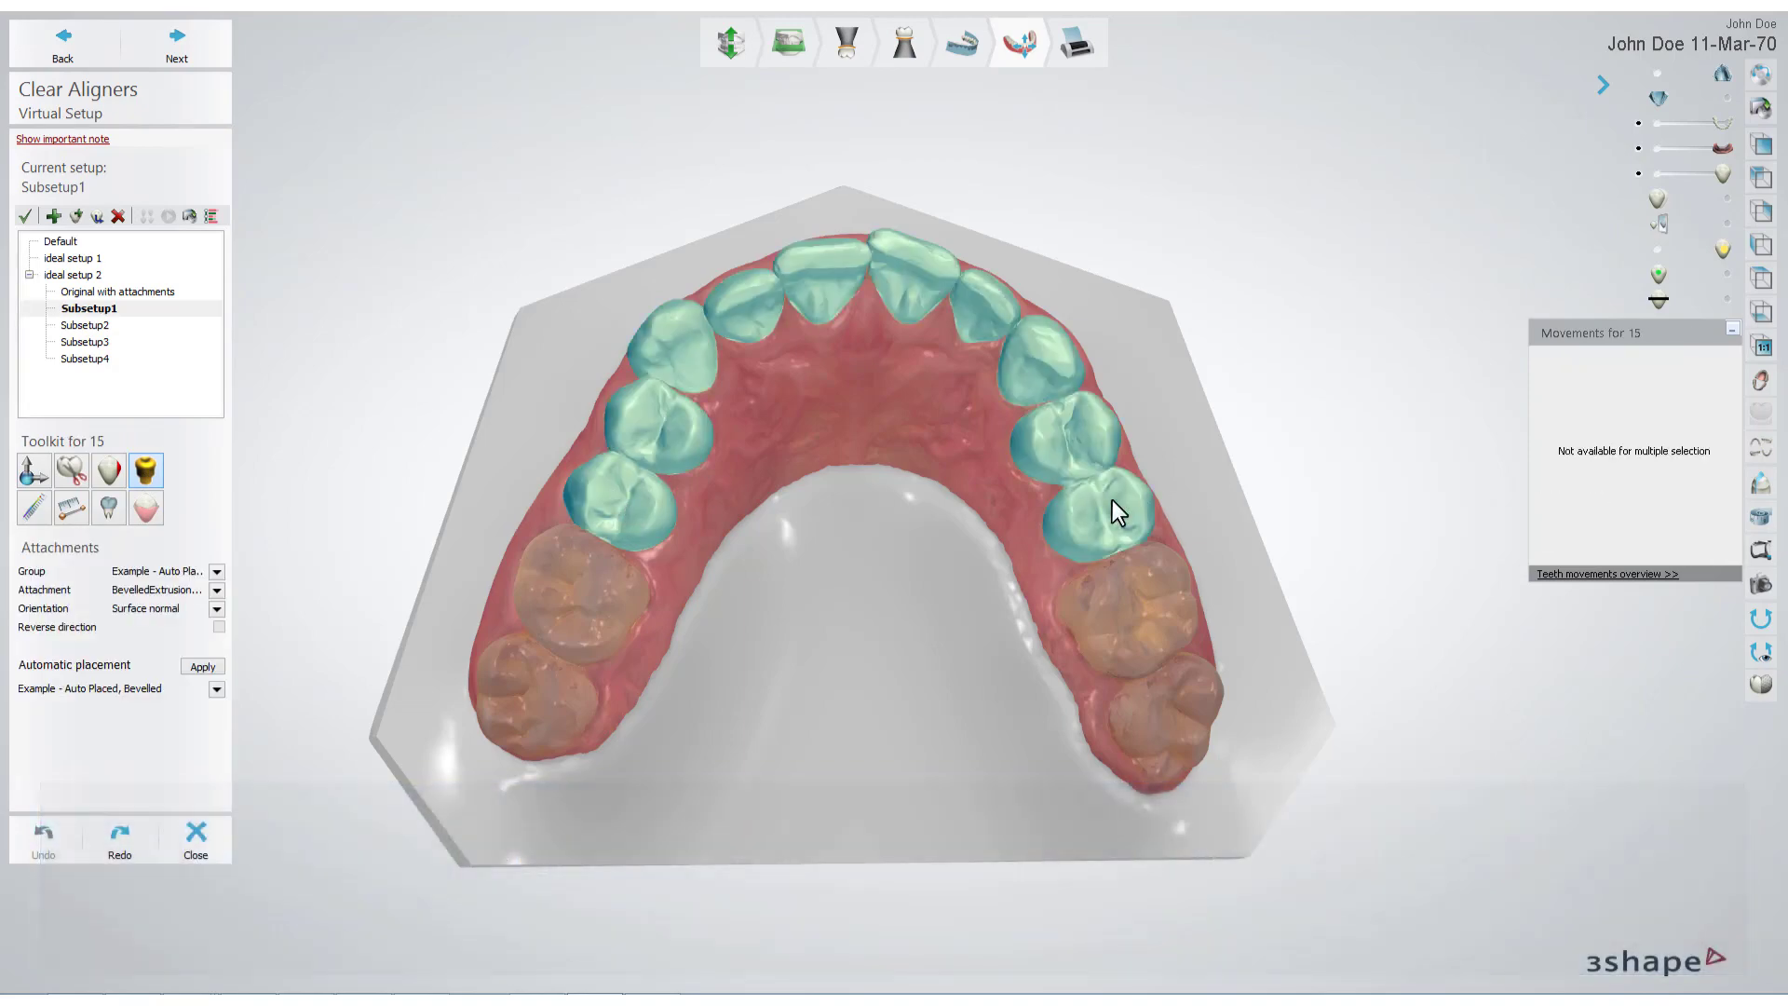
# Automatically place the "Example - Auto Placed, Bevelled" attachments on the selected teeth, and undo the placement.
pyautogui.click(217, 689)
pyautogui.click(276, 730)
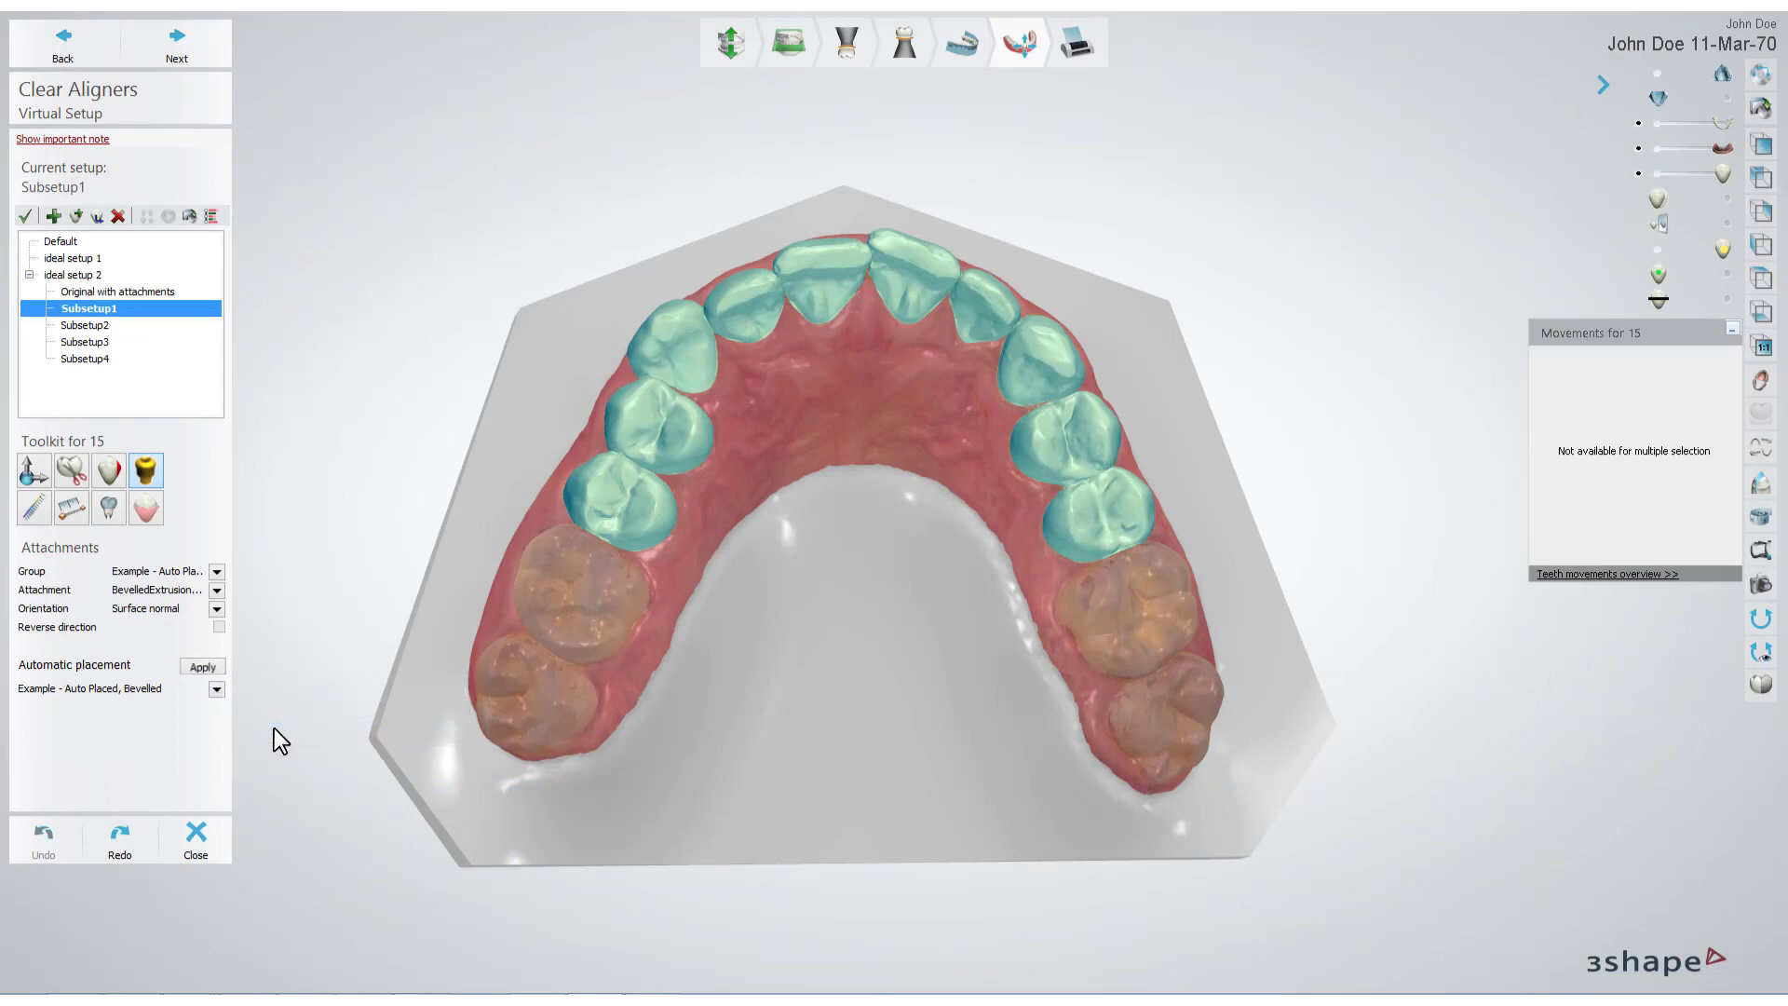
pyautogui.click(220, 667)
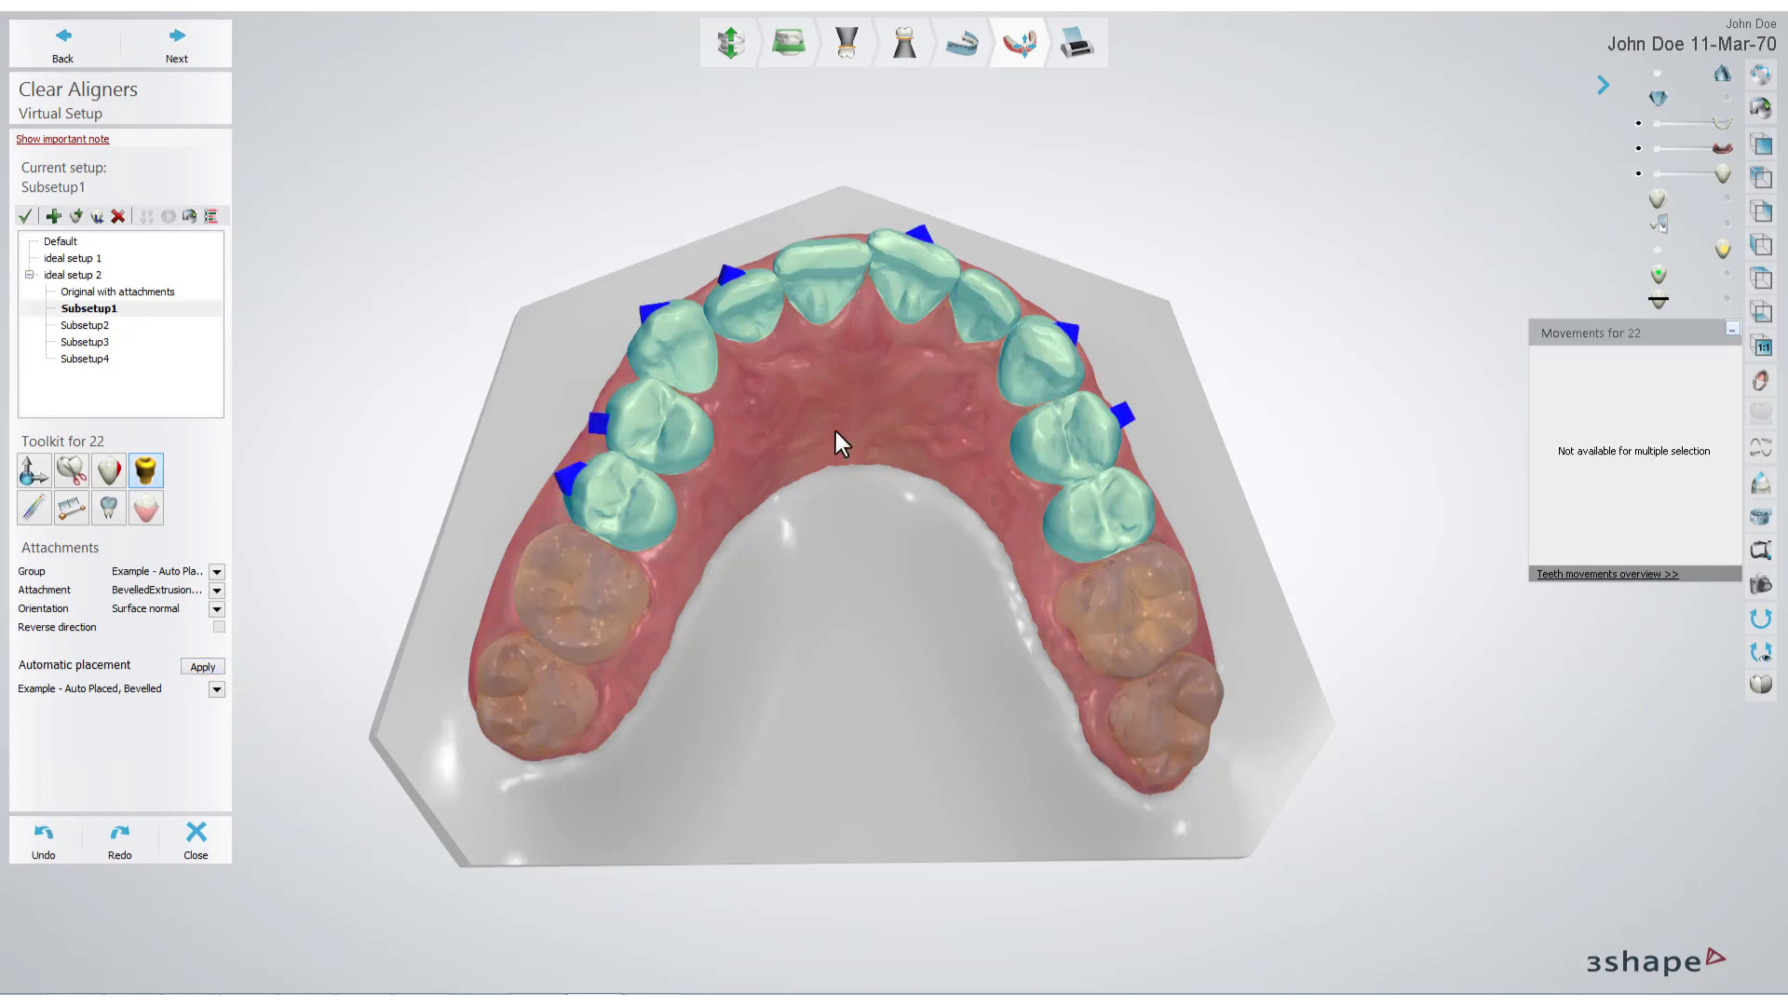
pyautogui.moveTo(835, 432); pyautogui.dragTo(851, 477, button='right')
pyautogui.scroll(3, 875, 372)
pyautogui.moveTo(875, 372)
pyautogui.mouseDown(button='right')
pyautogui.moveTo(847, 377)
pyautogui.moveTo(866, 391)
pyautogui.mouseUp(button='right')
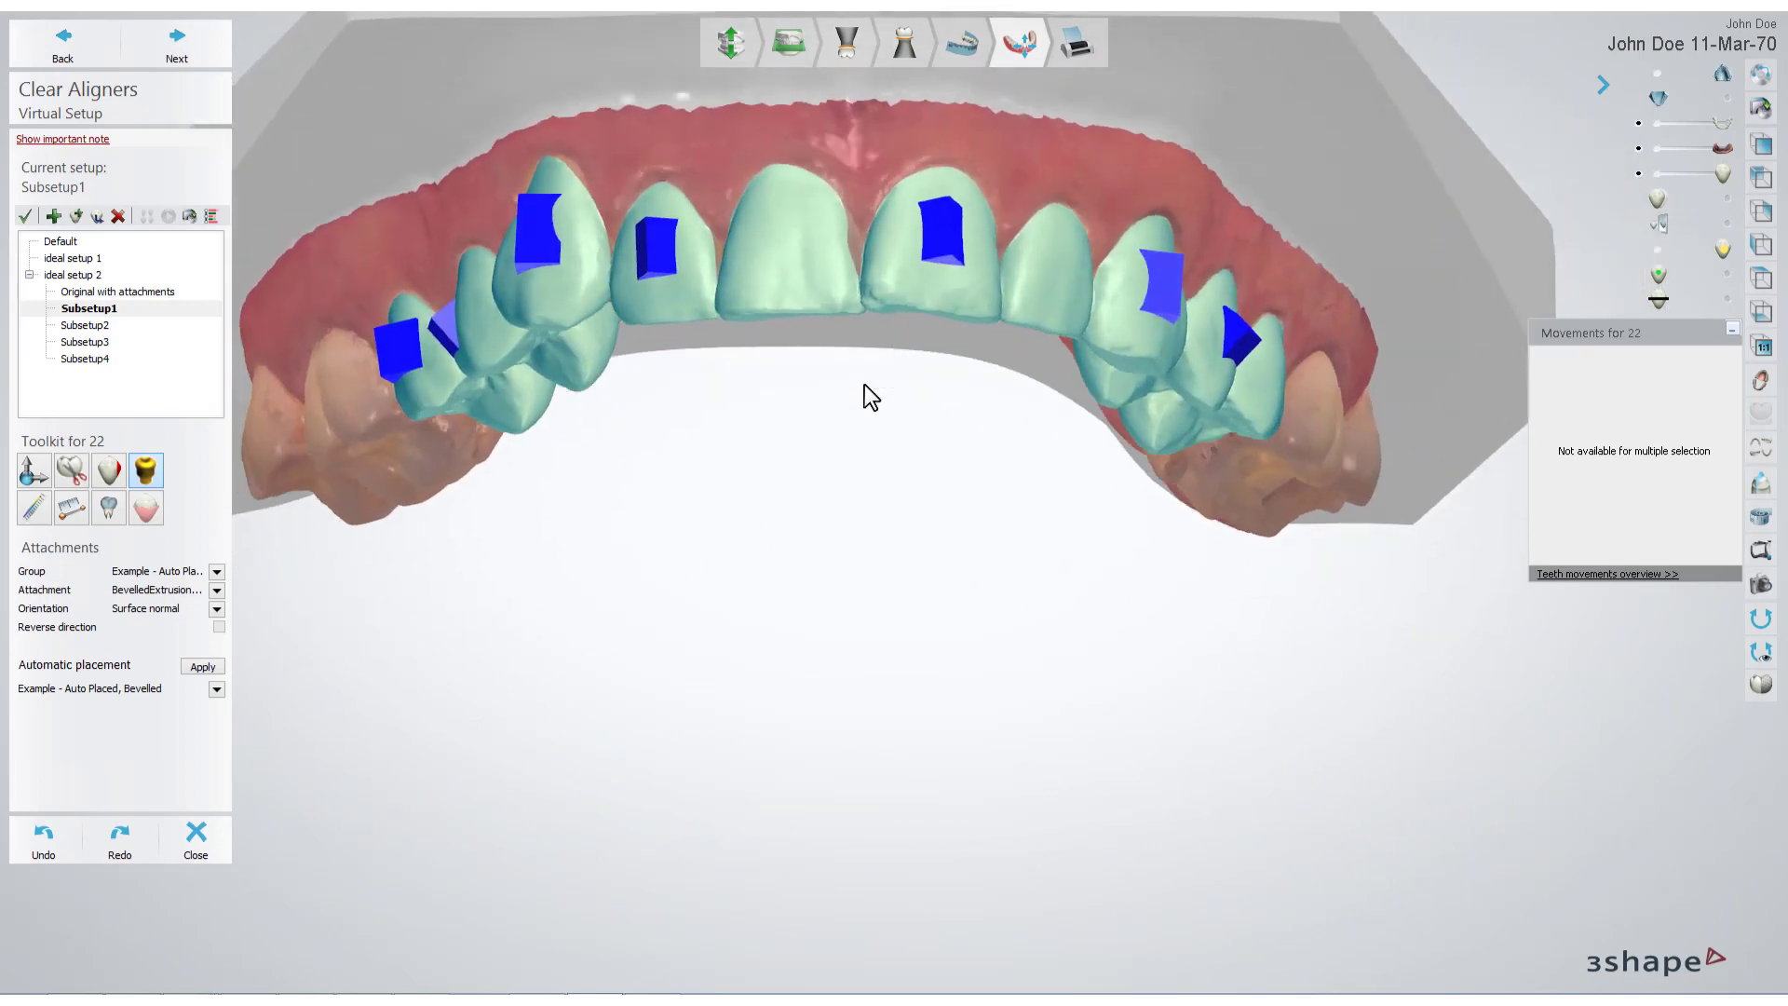
pyautogui.click(58, 849)
# Automatically place the "Example - Auto Placed" attachment group on the selected teeth.
pyautogui.click(216, 689)
pyautogui.click(252, 709)
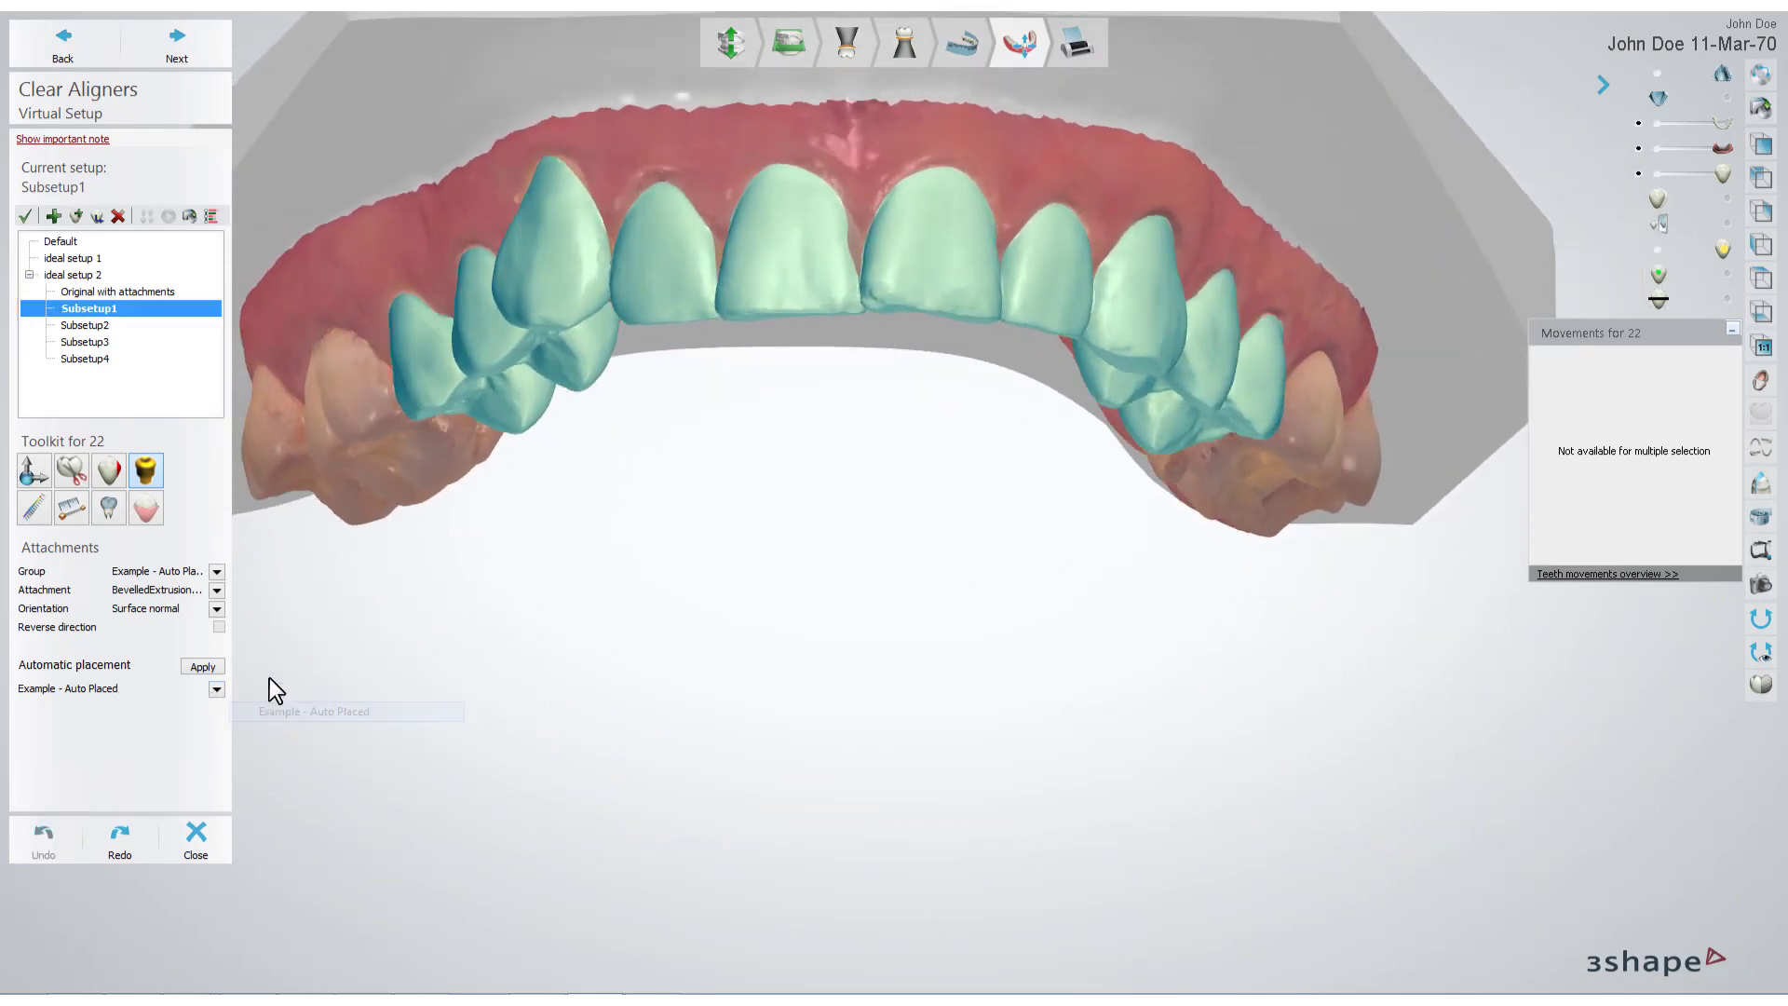
pyautogui.click(203, 667)
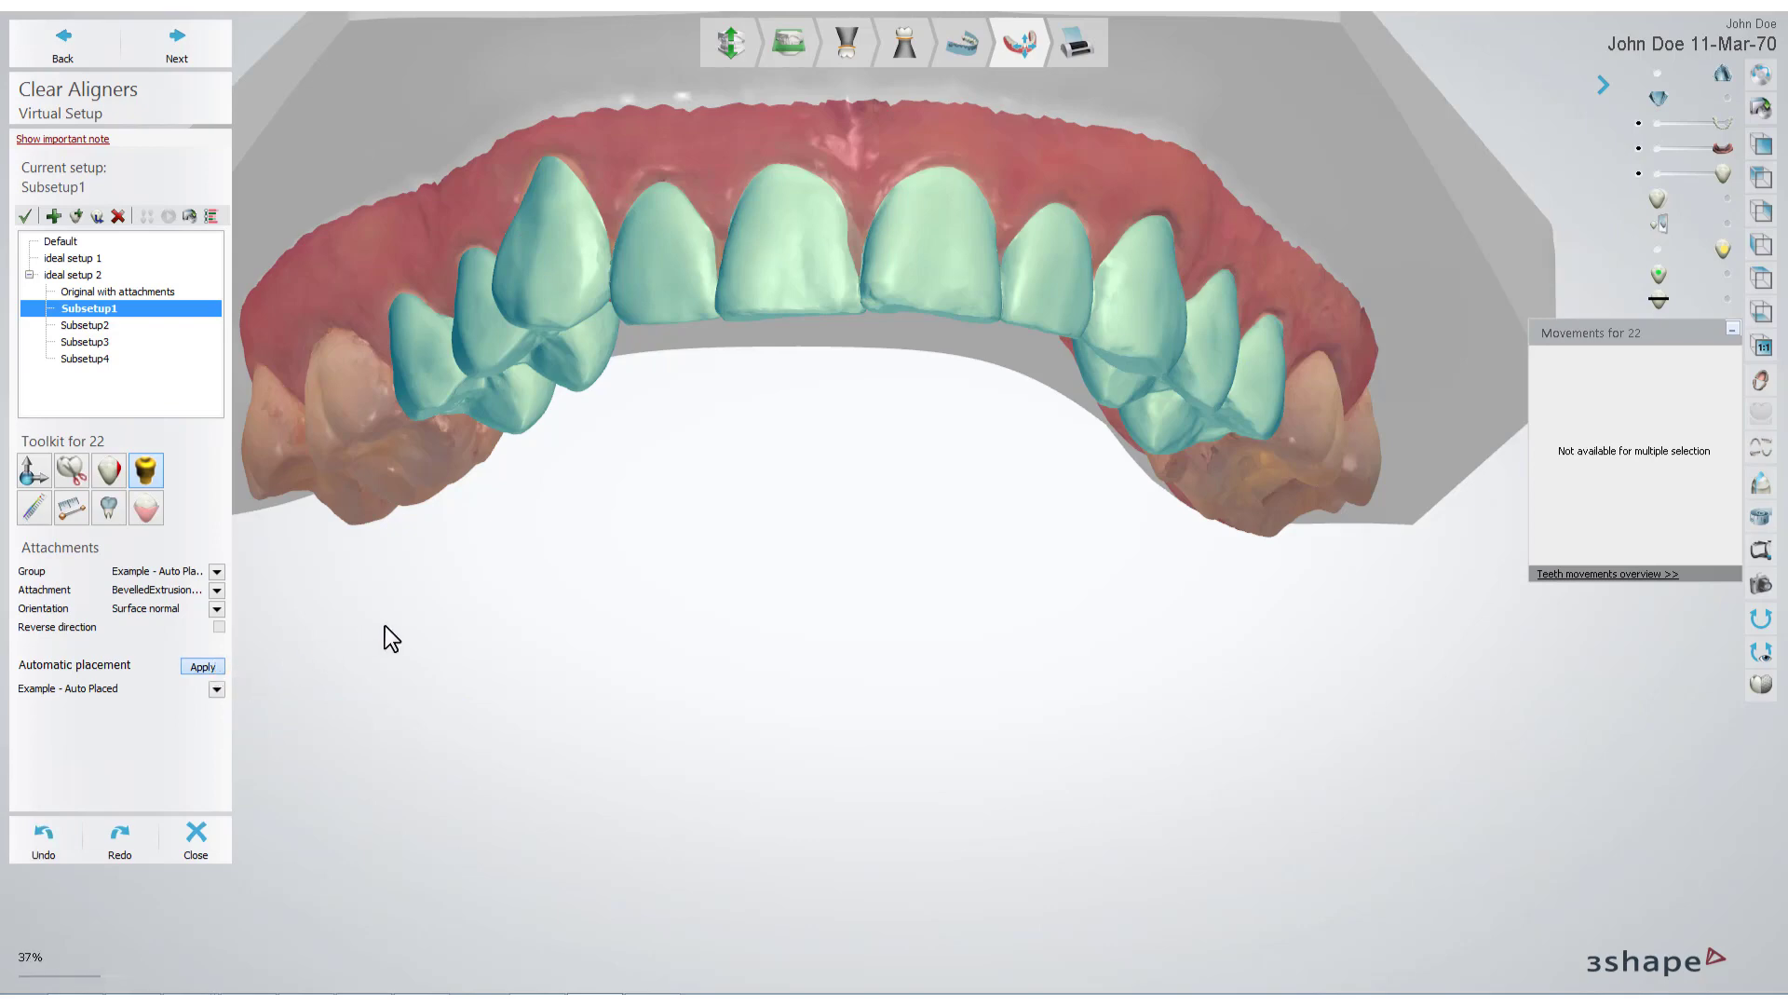
pyautogui.moveTo(742, 466); pyautogui.dragTo(705, 462, button='right')
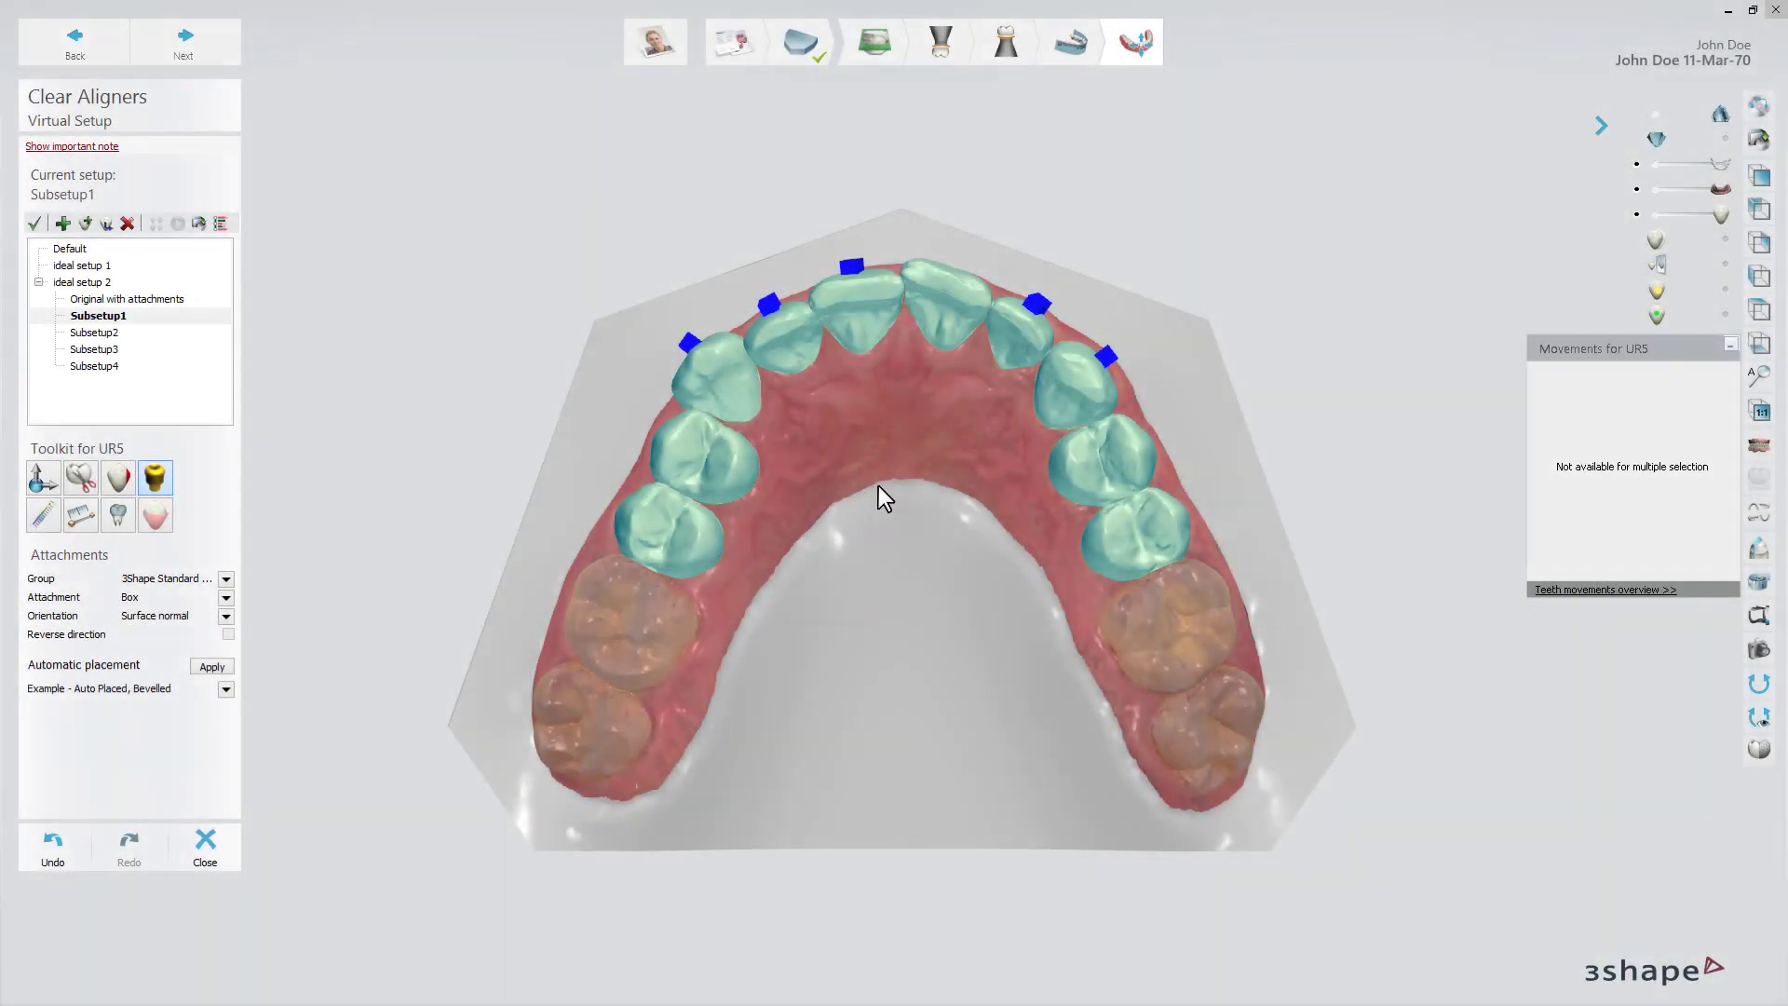
# Delete the automatically placed attachment from the upper right canine, UR3.
pyautogui.moveTo(879, 492); pyautogui.dragTo(877, 538, button='right')
pyautogui.scroll(6, 869, 527)
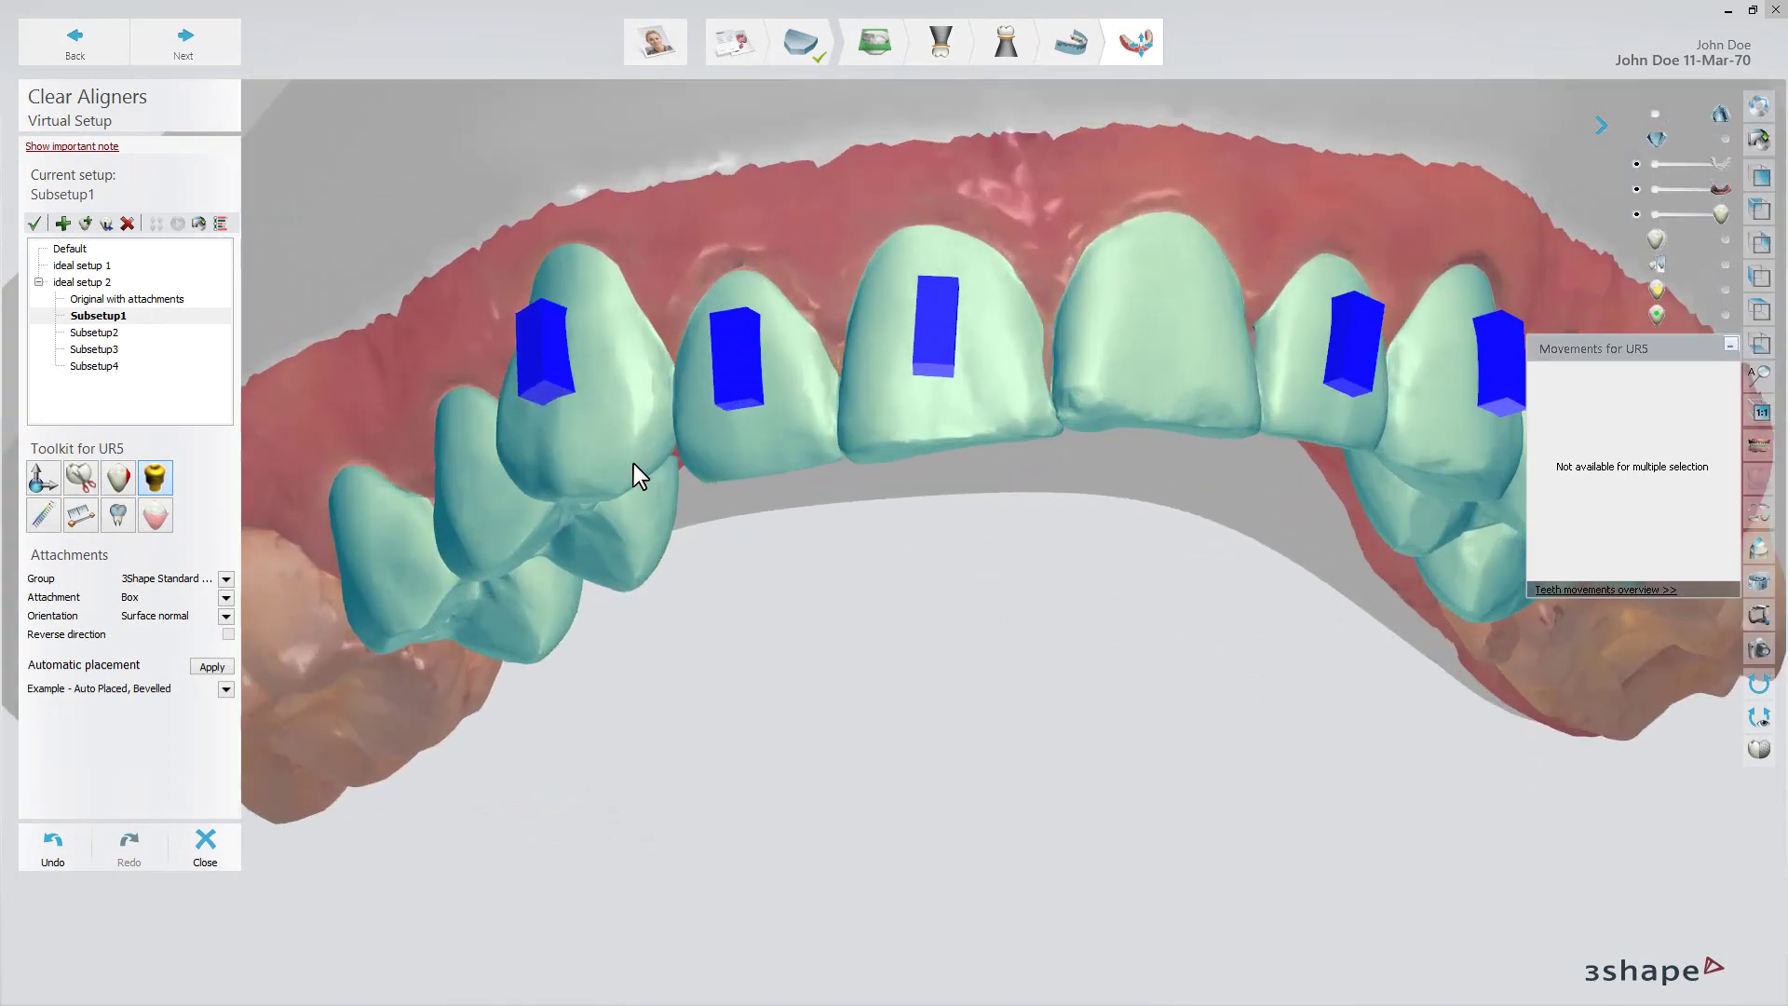
pyautogui.click(540, 365)
pyautogui.rightClick(539, 365)
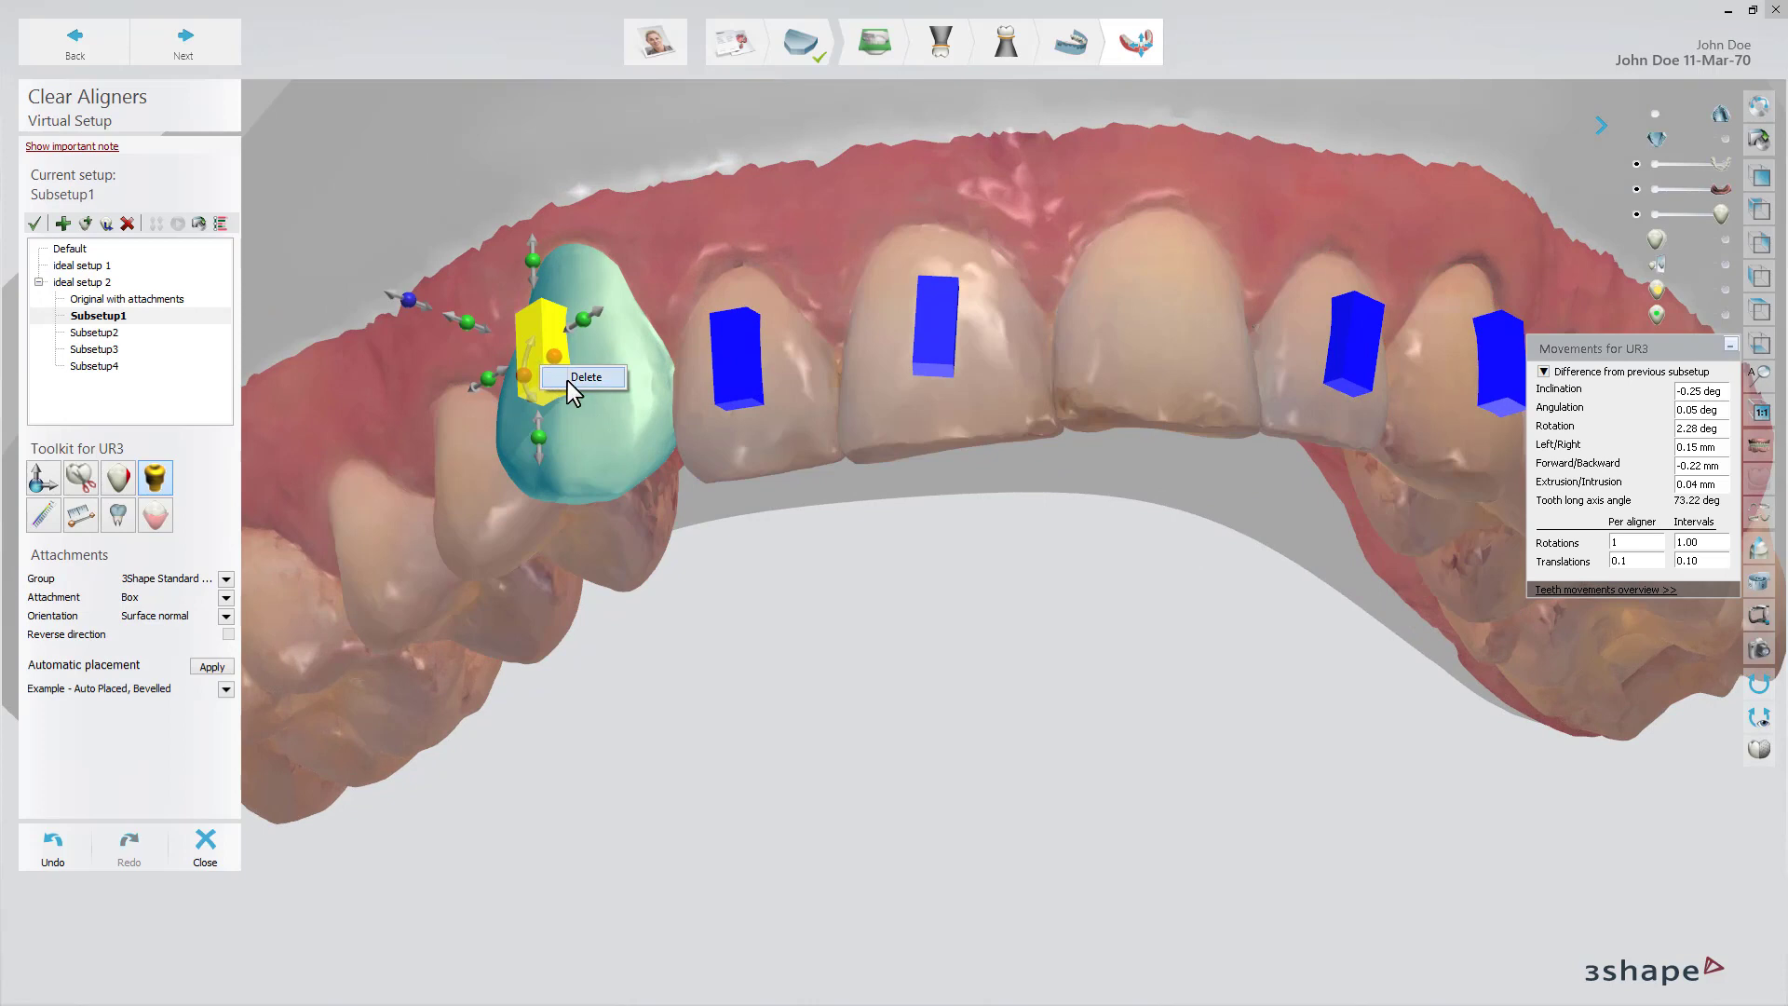
pyautogui.click(569, 378)
# Reduce the height of the attachment on UR2 and rotate the attachment on the neighbouring central incisor clockwise.
pyautogui.click(745, 368)
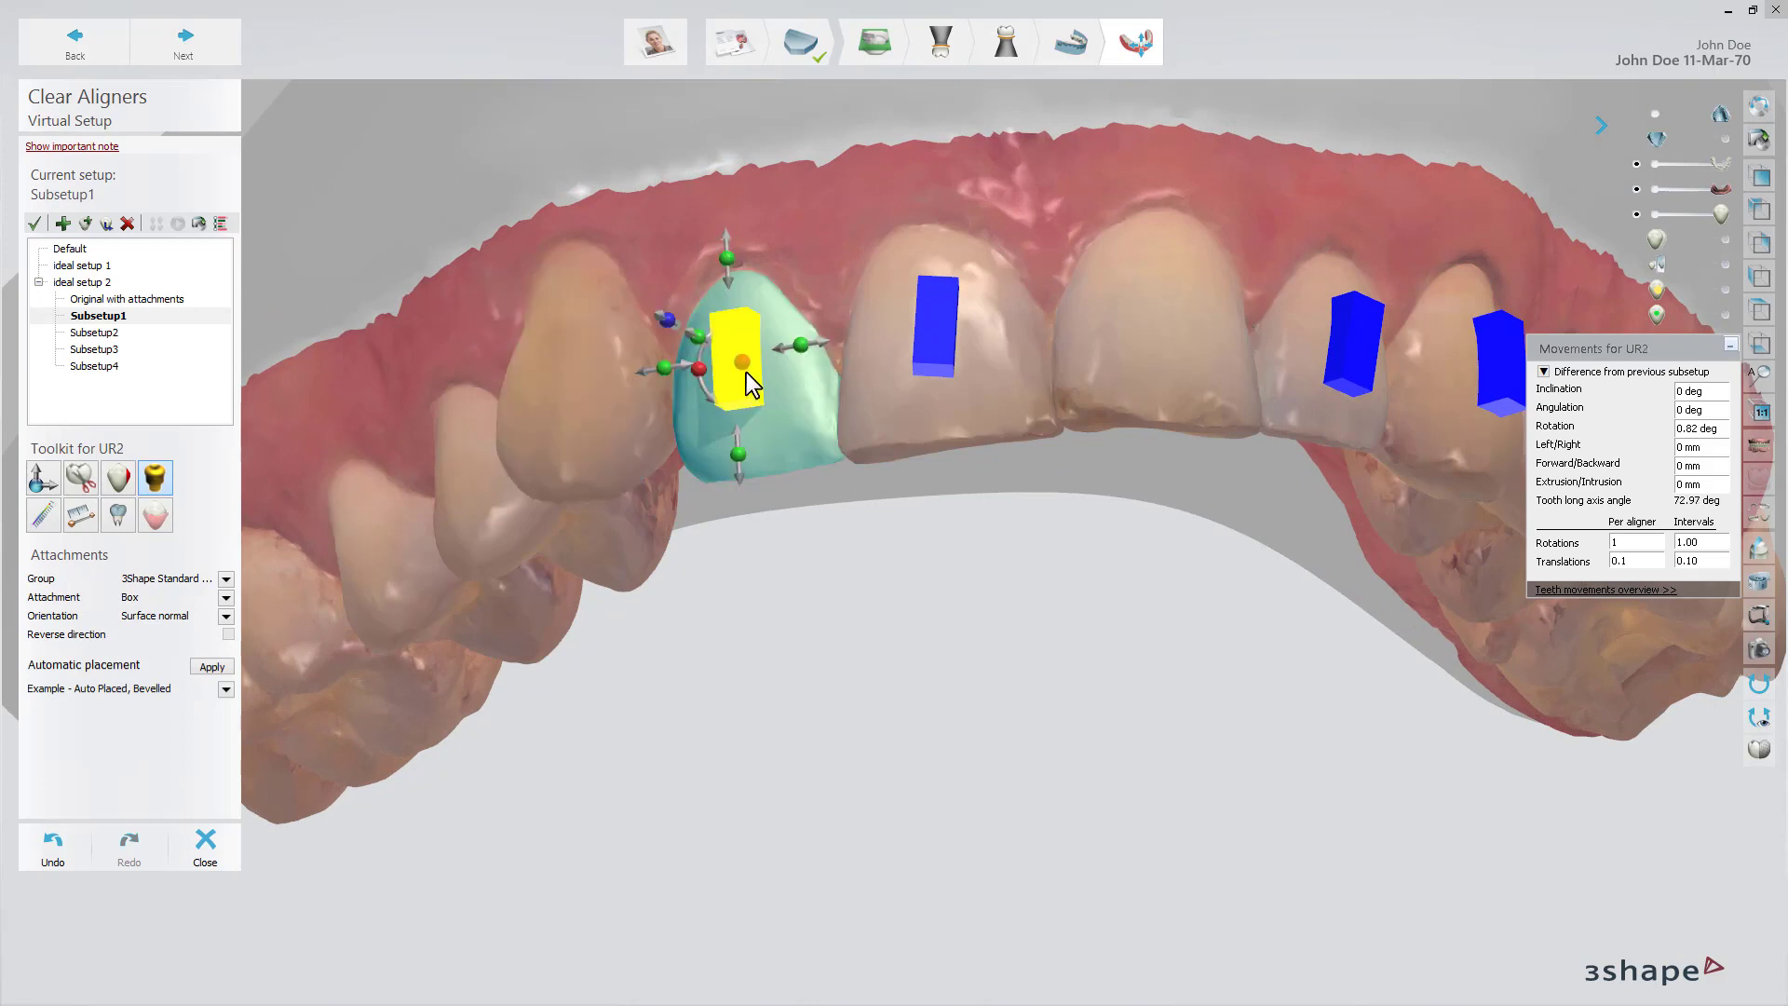
pyautogui.moveTo(746, 373); pyautogui.dragTo(730, 255)
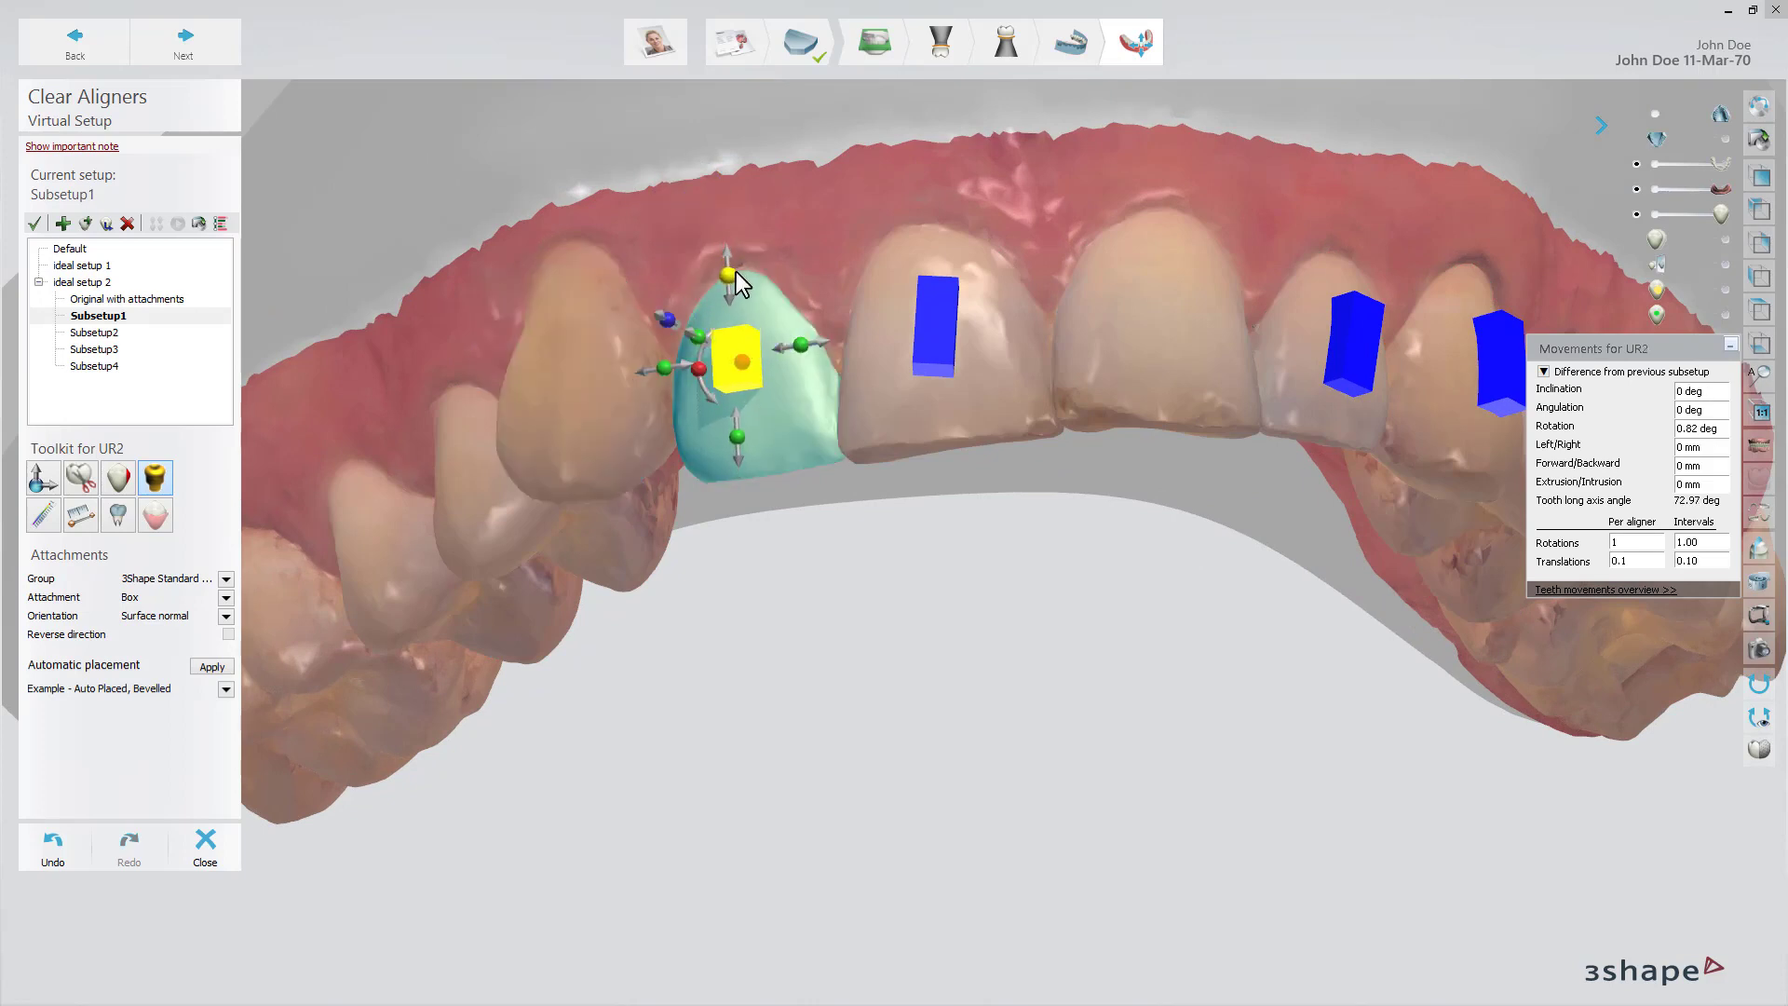
pyautogui.click(942, 320)
pyautogui.moveTo(942, 320); pyautogui.dragTo(893, 318)
# Adjust how far the attachment on UL2 stands out from the tooth surface.
pyautogui.moveTo(958, 484); pyautogui.dragTo(760, 471, button='middle')
pyautogui.moveTo(1229, 510); pyautogui.dragTo(1154, 512, button='right')
pyautogui.click(1155, 349)
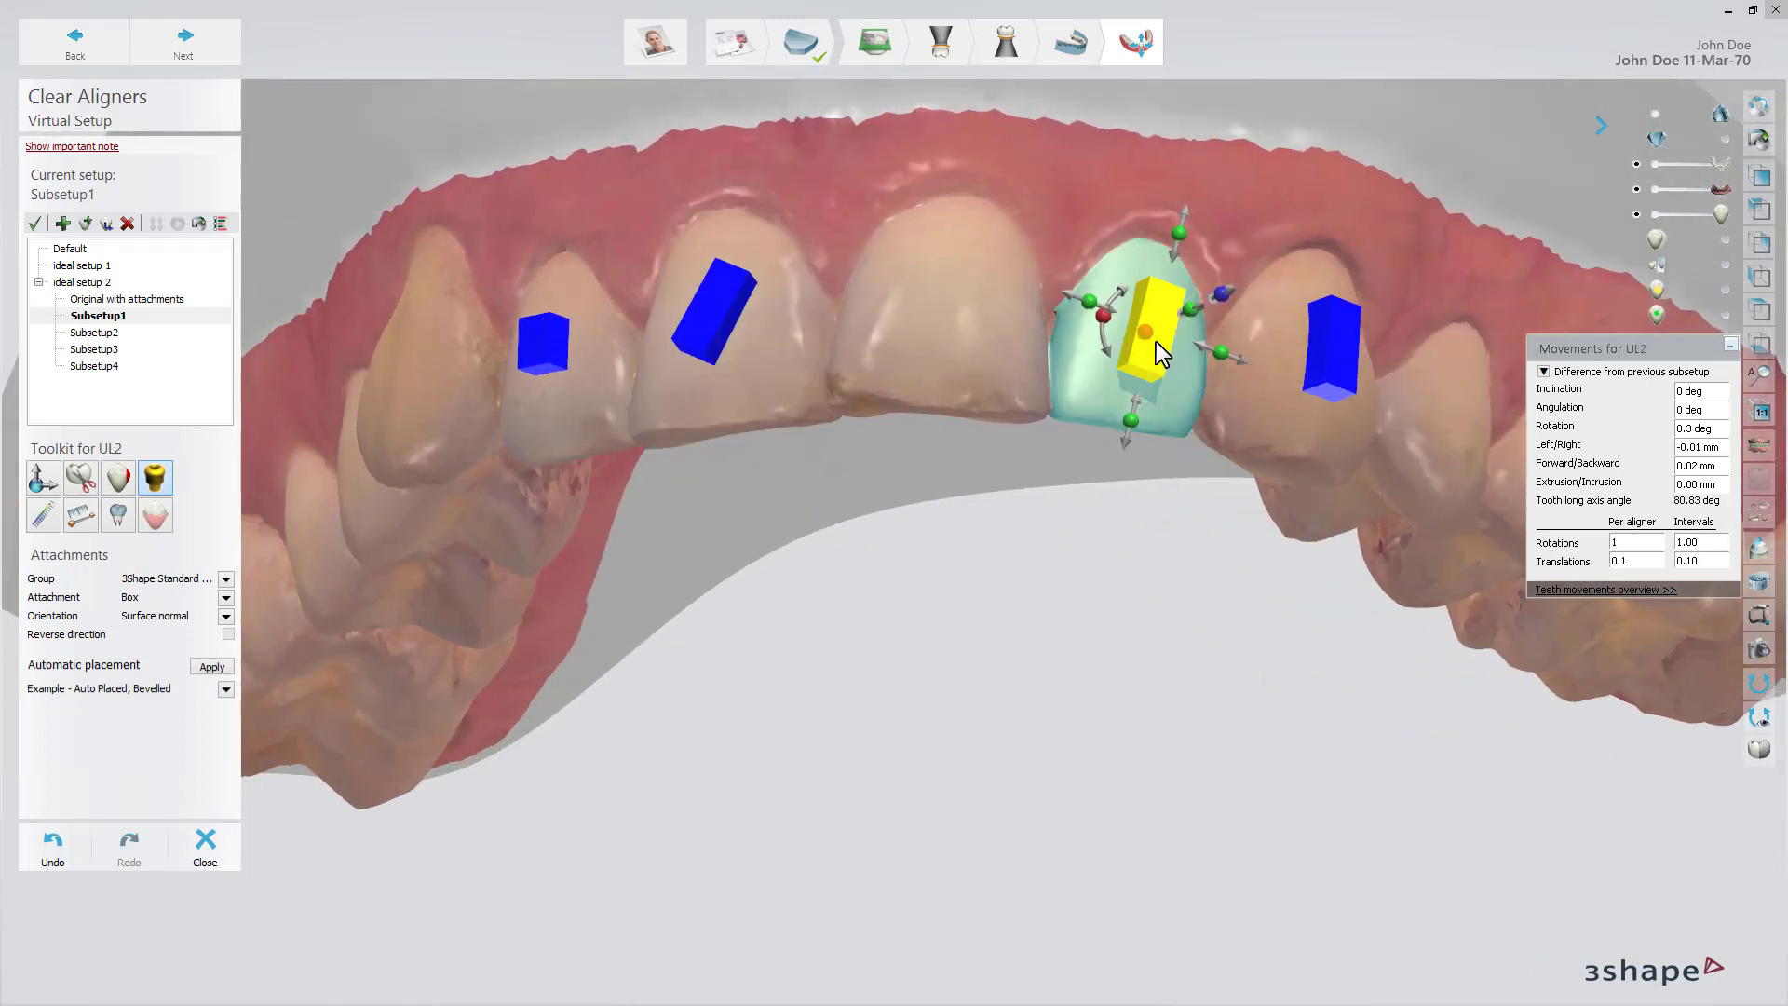
pyautogui.moveTo(1077, 506); pyautogui.dragTo(1228, 329, button='right')
pyautogui.moveTo(1228, 328); pyautogui.dragTo(1229, 317)
pyautogui.moveTo(1133, 531); pyautogui.dragTo(1192, 370, button='right')
# Shorten the attachment on the upper left canine, UL3, along its height.
pyautogui.click(1300, 358)
pyautogui.moveTo(1129, 439); pyautogui.dragTo(909, 488, button='right')
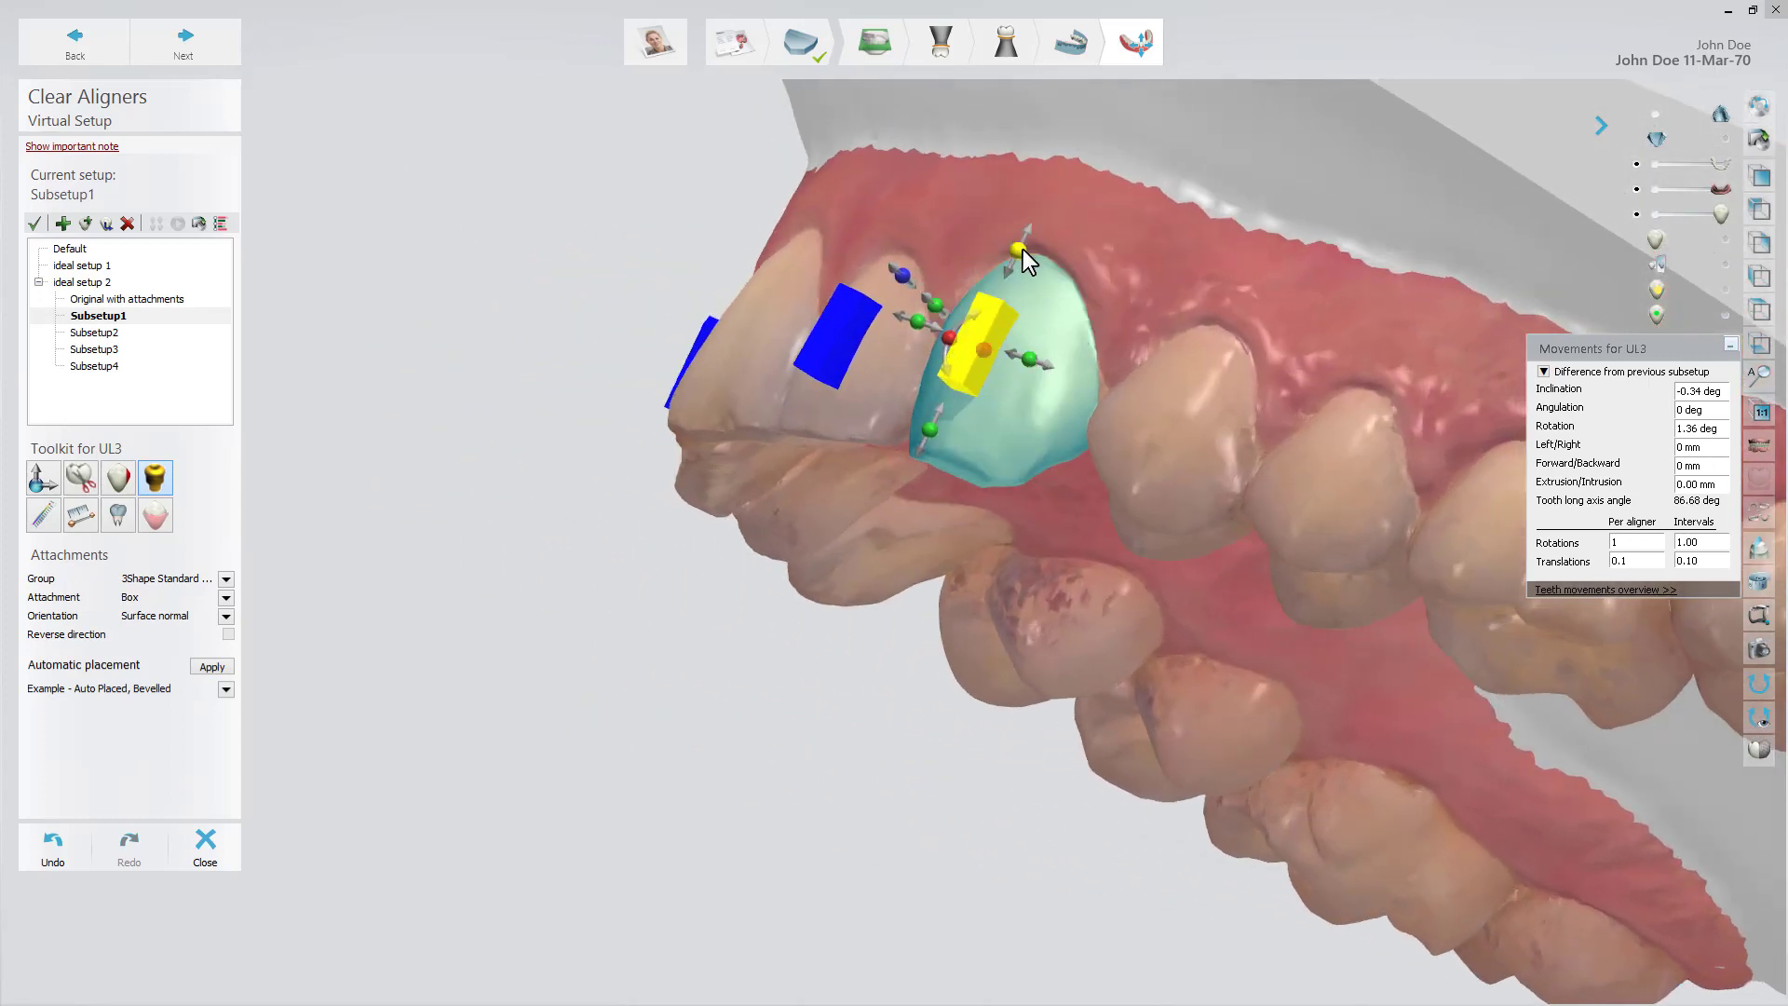
pyautogui.moveTo(1021, 249); pyautogui.dragTo(1021, 263)
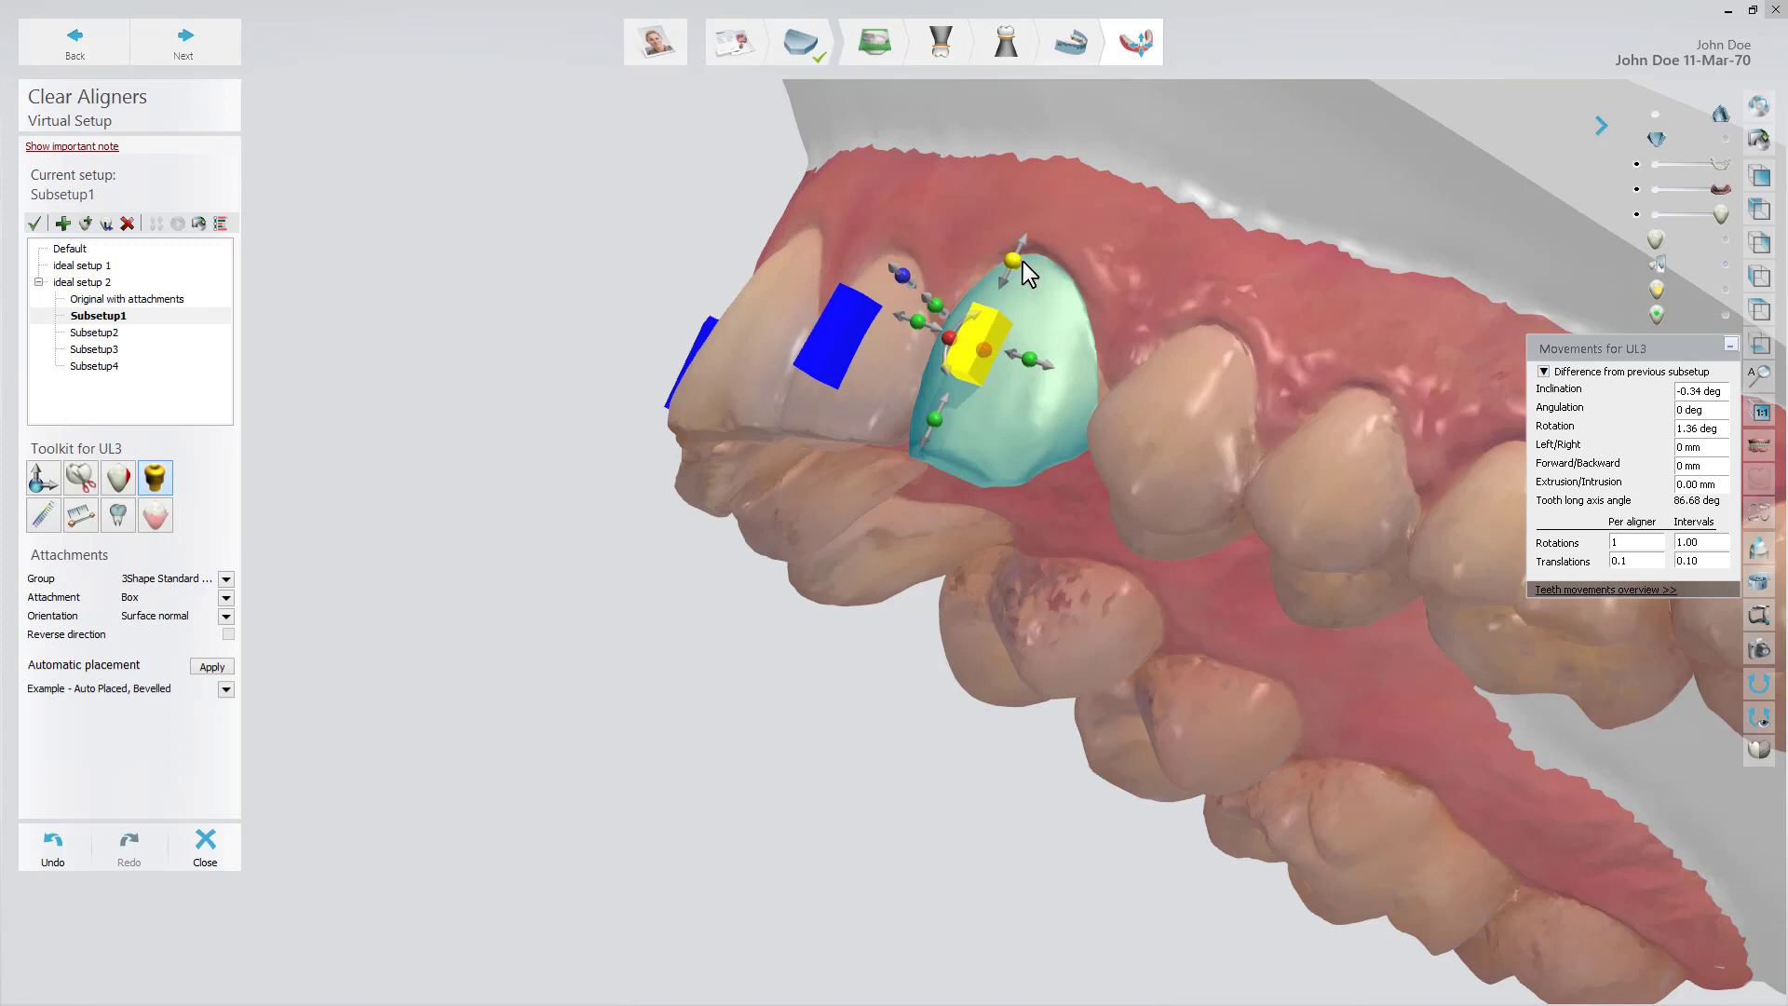